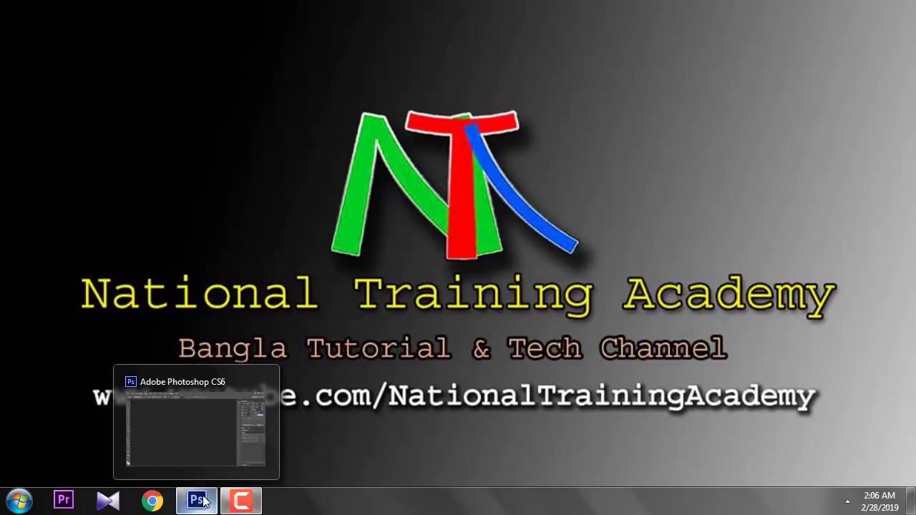
Step: Restore the Photoshop CS6 window from the taskbar
click(197, 500)
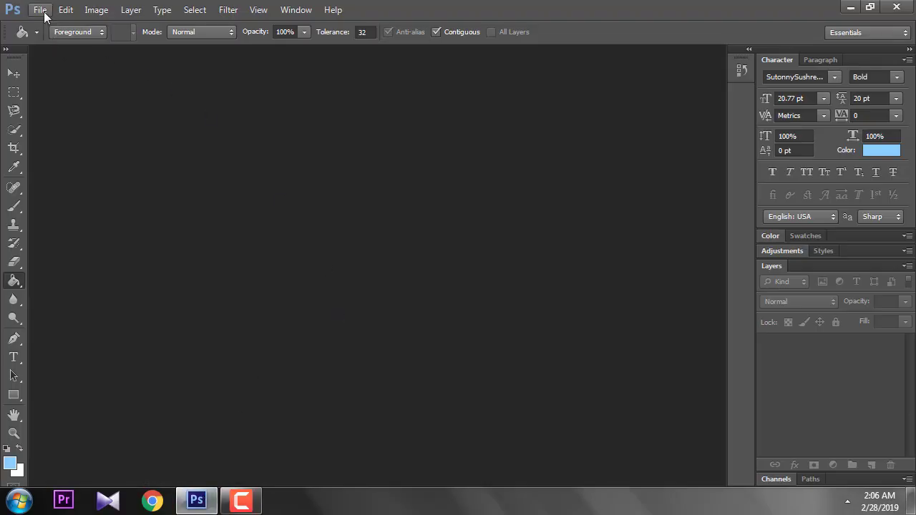
click(40, 10)
click(63, 37)
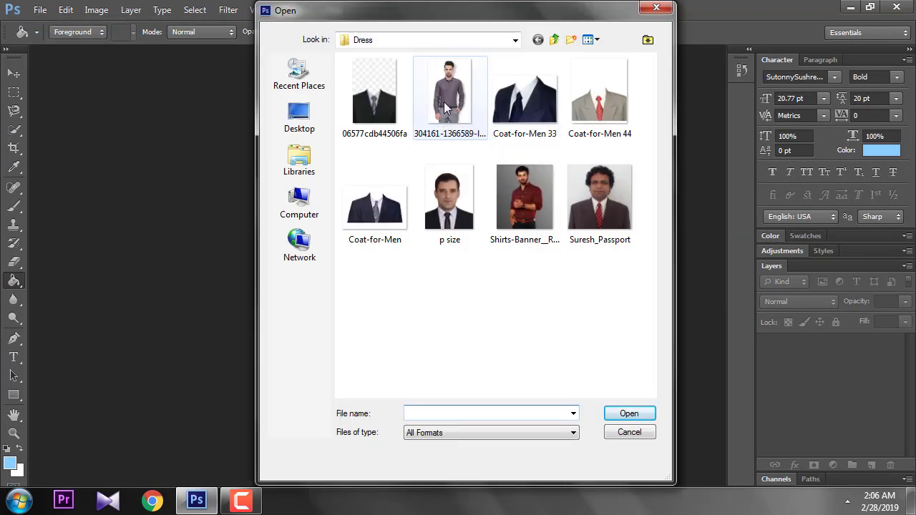
double_click(444, 107)
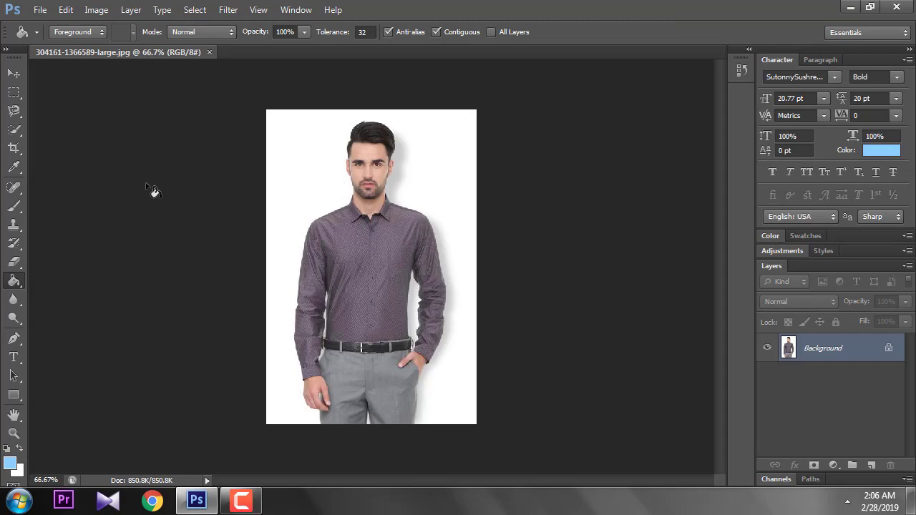
key(ctrl+plus)
key(ctrl+plus)
key(ctrl+plus)
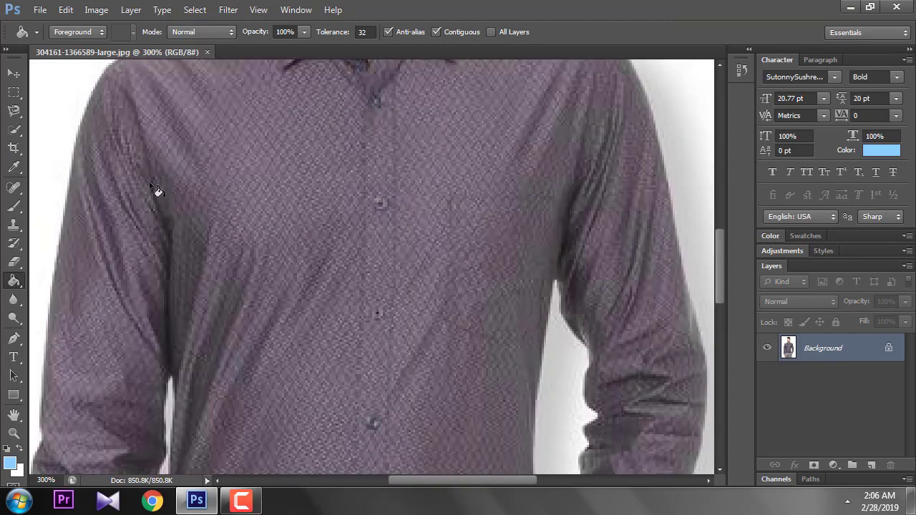
mouse_move(407, 164)
mouse_down()
mouse_move(427, 395)
mouse_move(393, 459)
mouse_move(393, 449)
mouse_up()
key(ctrl+minus)
key(ctrl+minus)
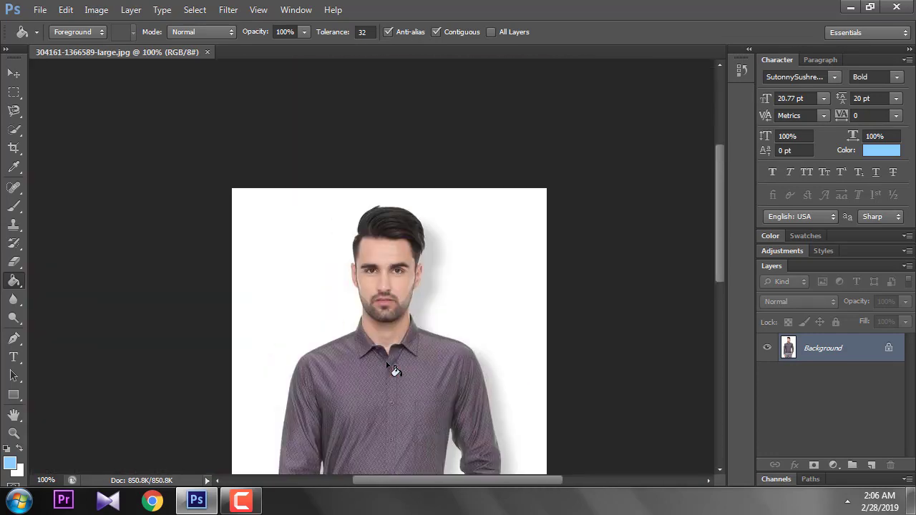
click(30, 207)
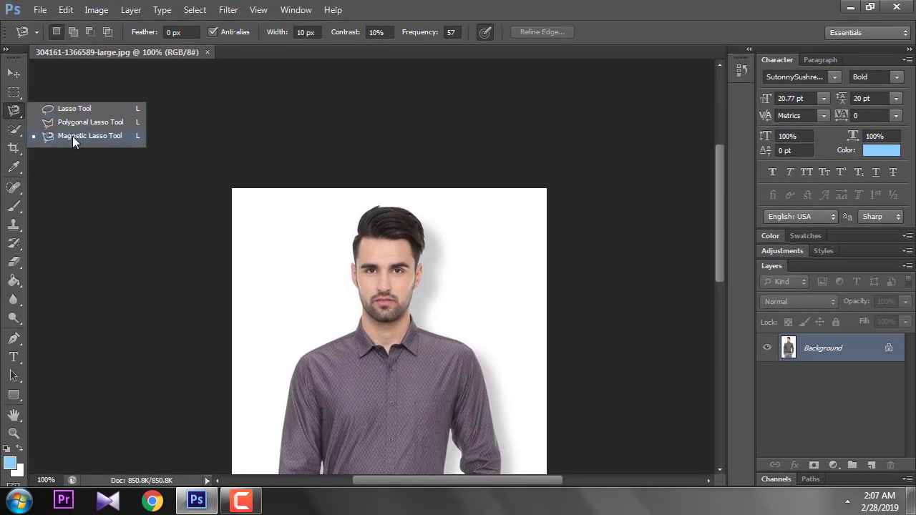
Step: Switch to the Pen Tool, zoom in on the face, and place the first anchor at the neck's left
click(10, 52)
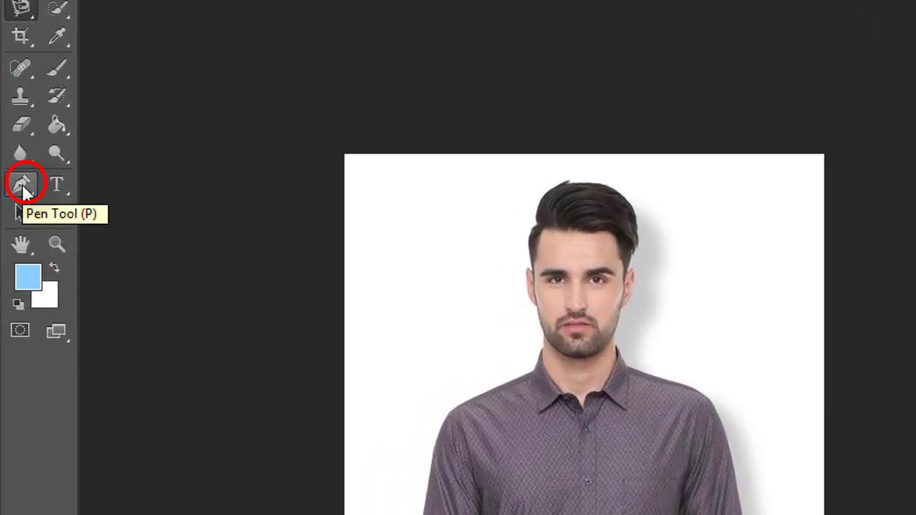
click(23, 188)
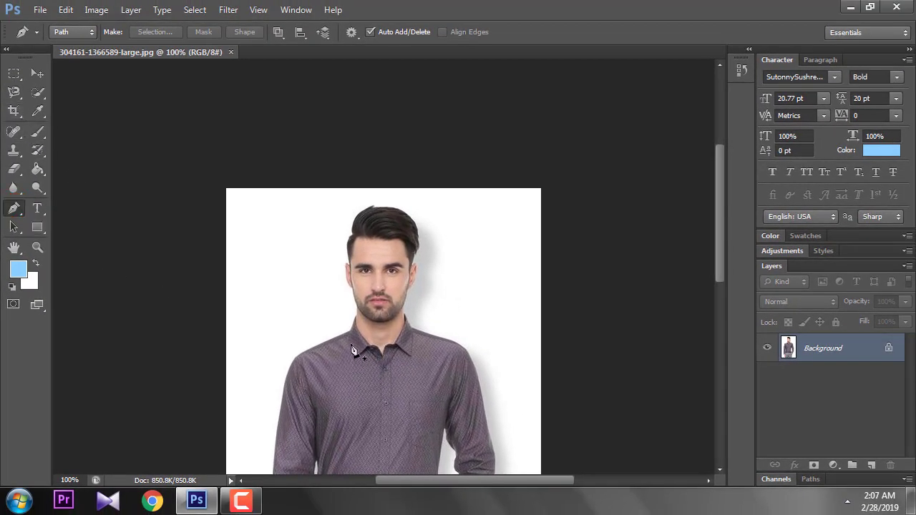
key(ctrl+plus)
key(ctrl+plus)
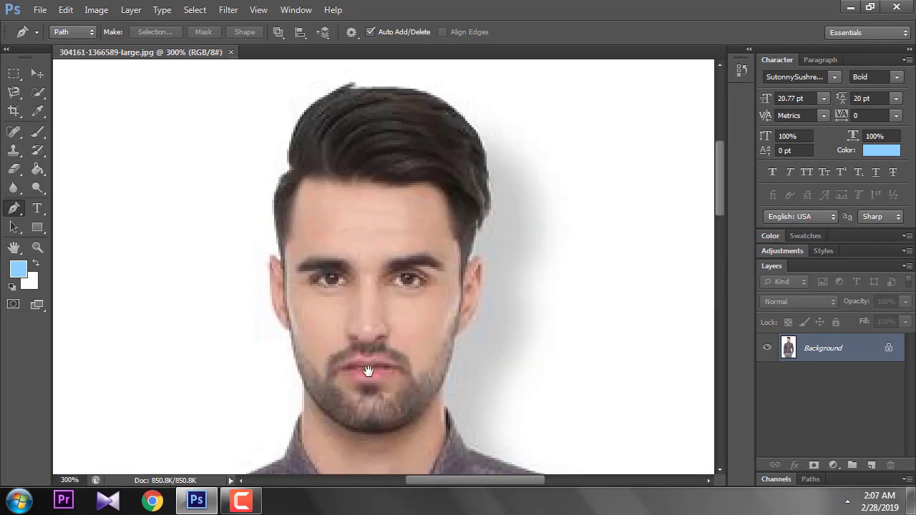
scroll(375, 372, down, 3)
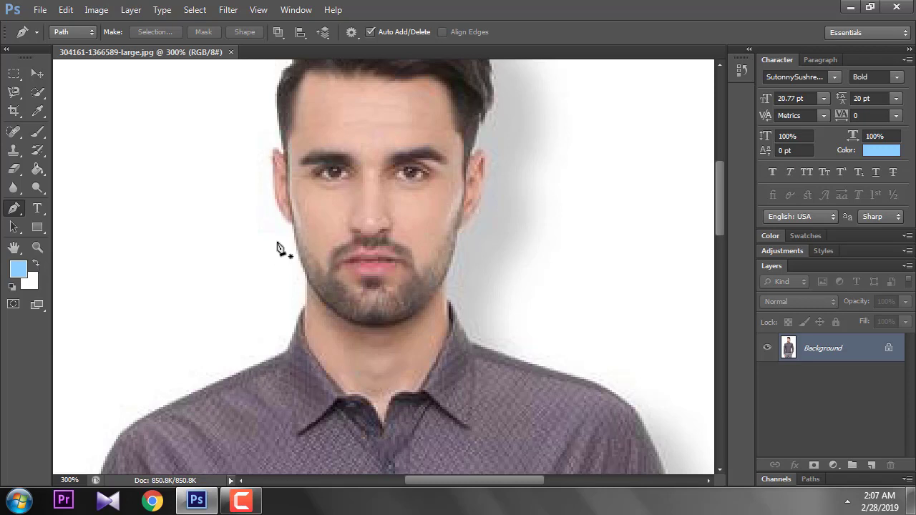
mouse_move(267, 228)
mouse_down()
mouse_move(252, 294)
mouse_move(225, 244)
mouse_up()
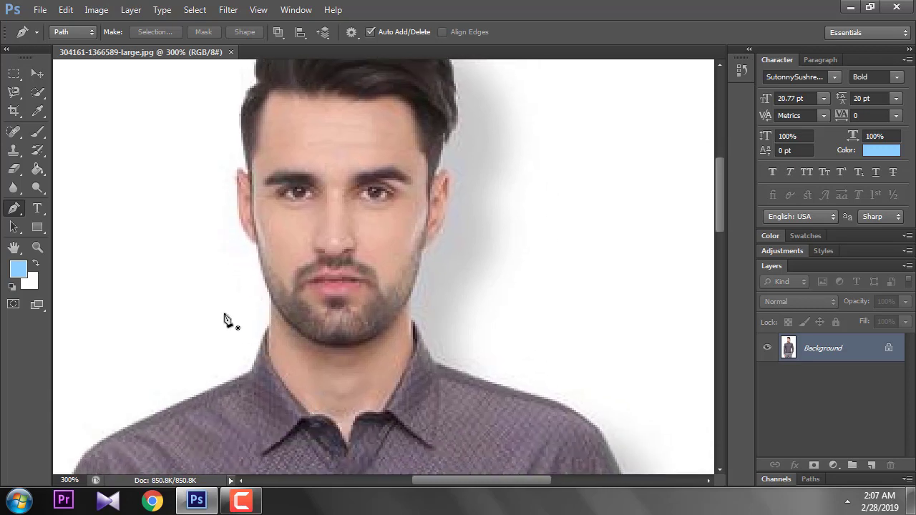
click(265, 332)
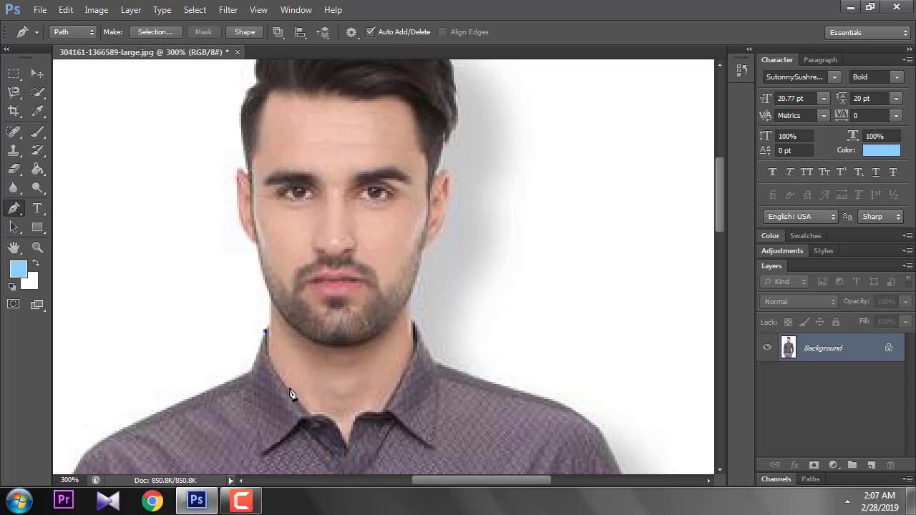
Step: Trace the path down the neck, along the shirt collar, and up the neck's right side
drag(288, 386, 312, 405)
click(299, 405)
click(308, 411)
click(338, 427)
click(346, 445)
drag(377, 413, 392, 419)
click(406, 370)
click(415, 327)
Step: Continue the path along the right jaw, around the right ear and up the right hair edge
key(ctrl+plus)
key(ctrl+plus)
scroll(517, 227, up, 1)
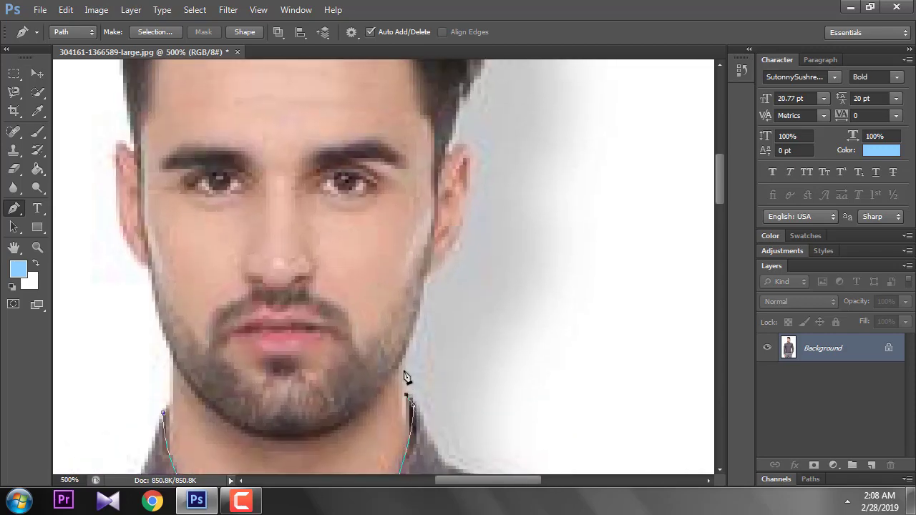
click(422, 285)
scroll(462, 317, up, 1)
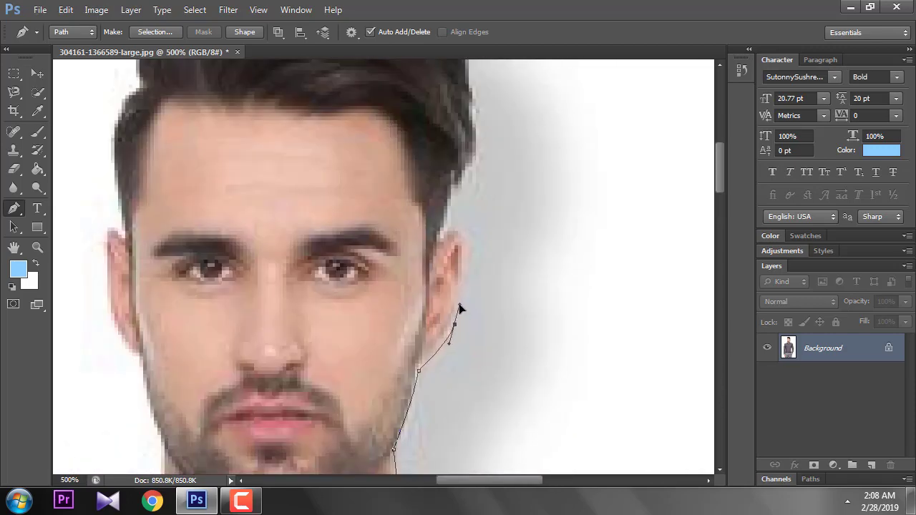
click(471, 330)
scroll(479, 336, up, 1)
click(493, 339)
drag(484, 317, 469, 324)
mouse_move(483, 270)
mouse_down()
mouse_move(491, 259)
mouse_move(562, 292)
mouse_up()
Step: Extend the path across the top of the hair
scroll(529, 315, up, 2)
scroll(540, 304, up, 1)
key(ctrl+plus)
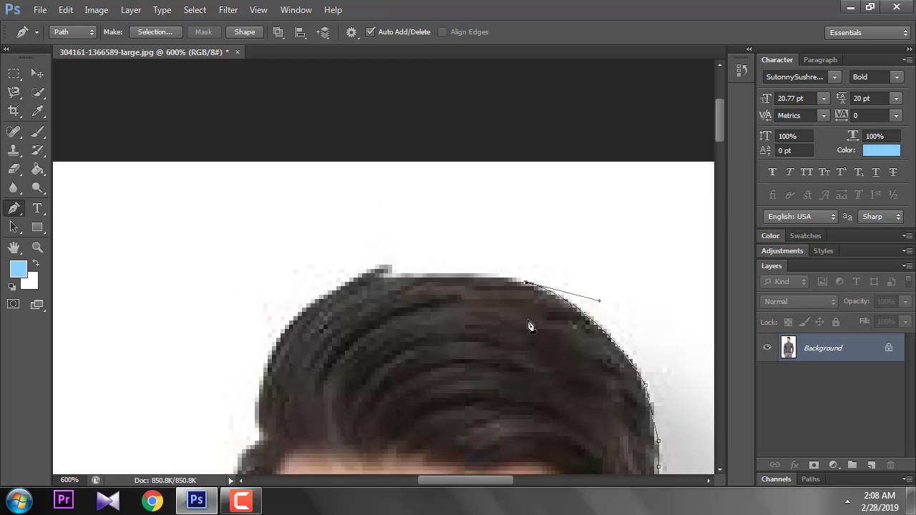
key(ctrl+minus)
scroll(477, 362, down, 2)
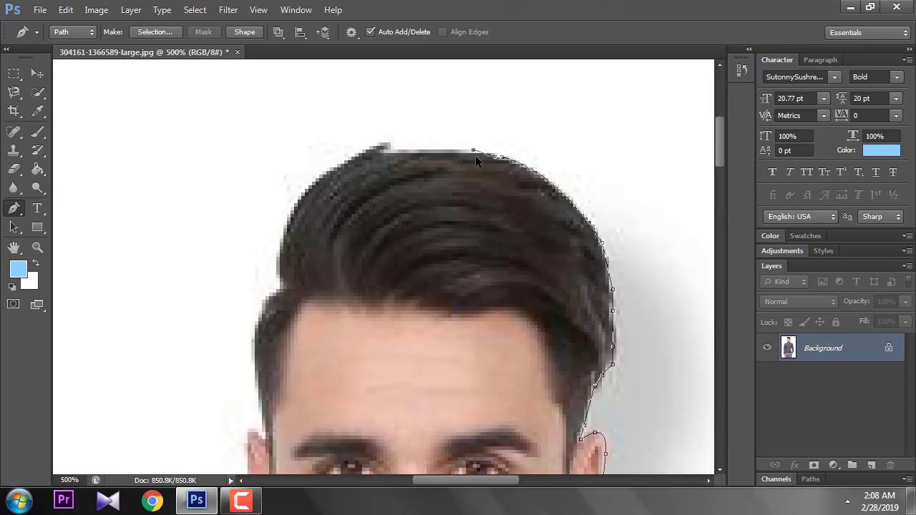
click(402, 150)
click(377, 149)
Step: Curve the path down the left hair edge and around the left ear
mouse_move(280, 283)
mouse_down()
mouse_move(296, 305)
mouse_move(284, 297)
mouse_up()
scroll(284, 296, down, 3)
scroll(284, 296, left, 1)
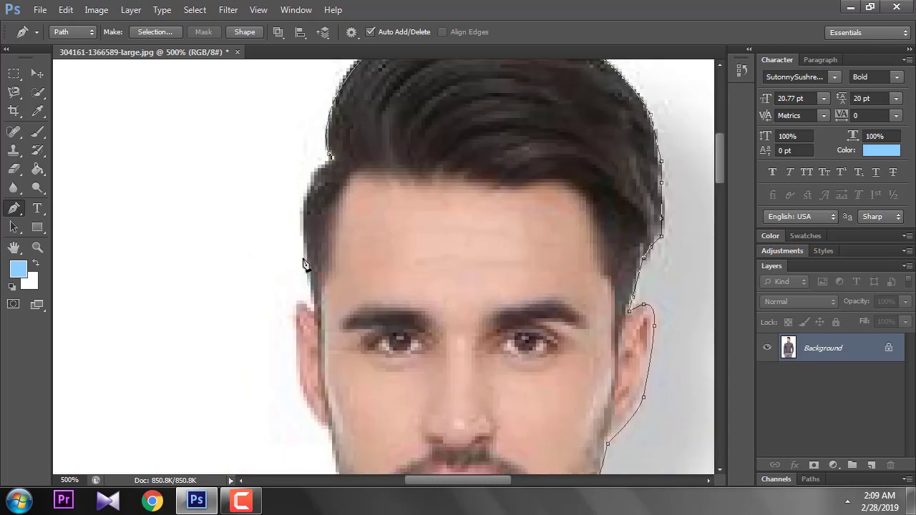
mouse_move(303, 247)
mouse_down()
mouse_move(308, 322)
mouse_move(317, 306)
mouse_up()
scroll(317, 306, down, 2)
click(314, 222)
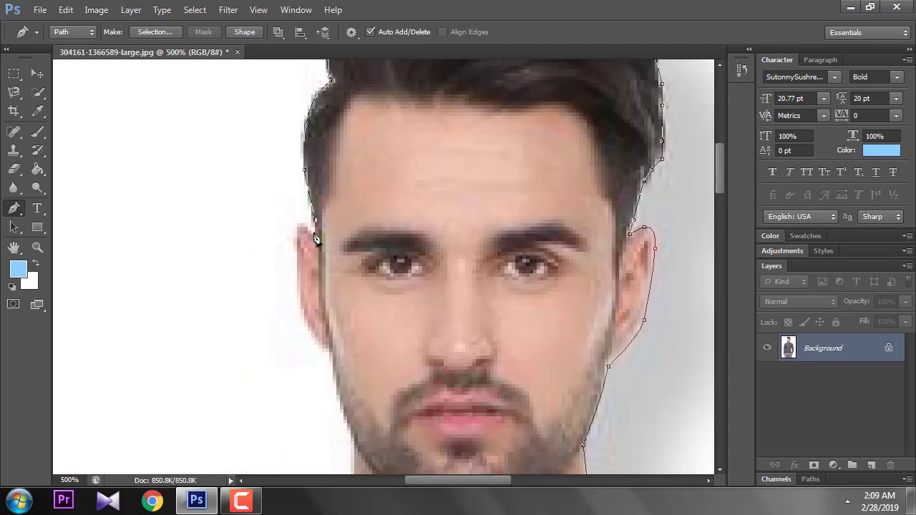
scroll(296, 206, down, 1)
drag(296, 199, 298, 219)
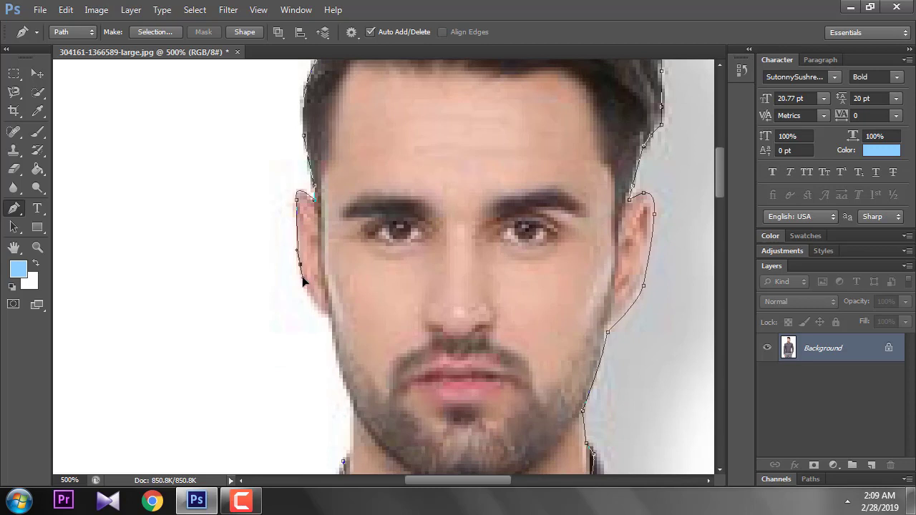
drag(303, 280, 304, 282)
drag(341, 322, 341, 320)
scroll(340, 320, down, 3)
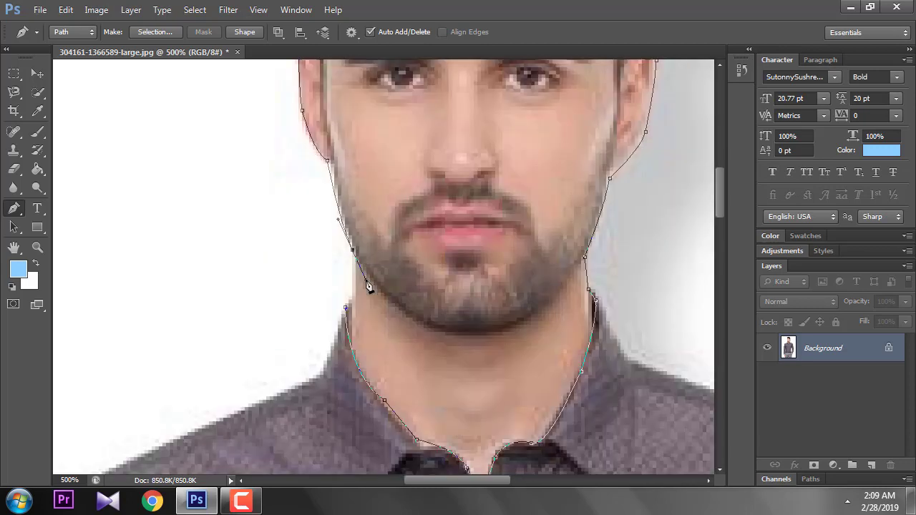
Step: Add points down the left jawline and close the path at its starting point
click(350, 242)
click(352, 252)
click(352, 299)
click(347, 309)
drag(413, 339, 428, 313)
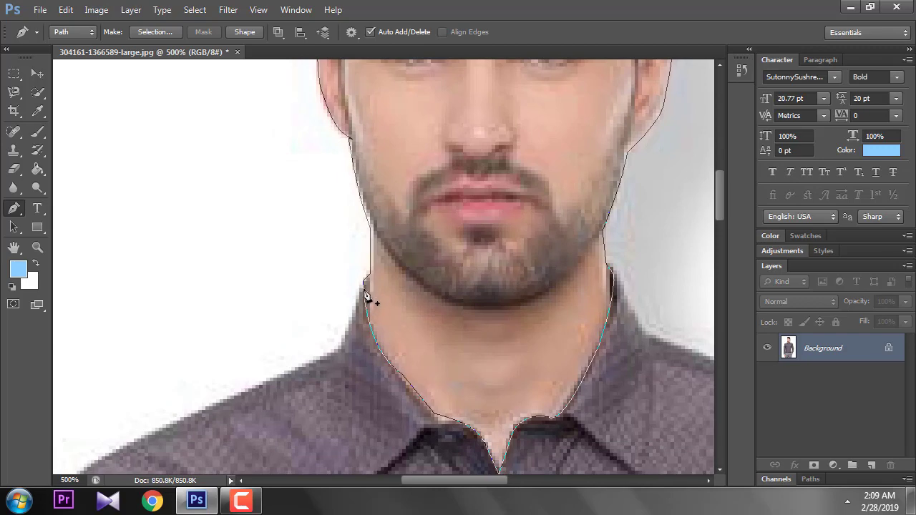
Step: Convert the head path into a selection with a 3-pixel feather radius, then zoom out
right_click(414, 291)
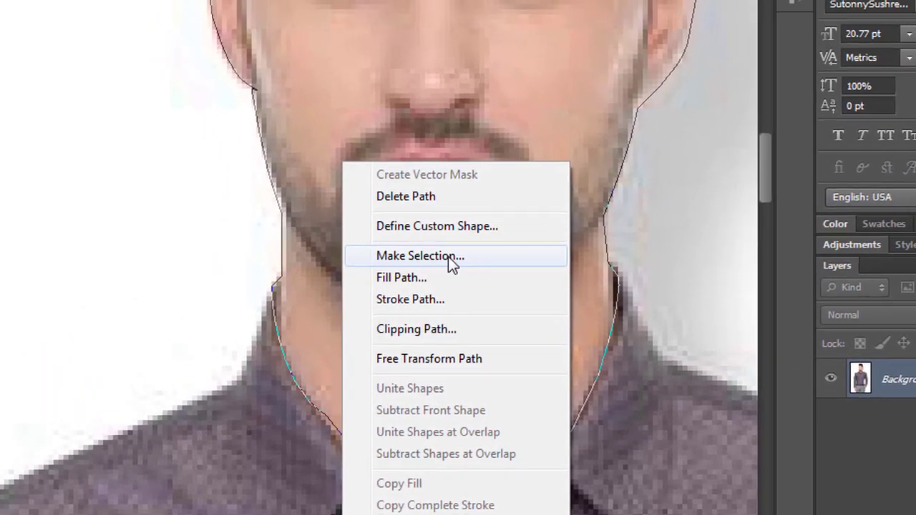
click(448, 256)
text(3)
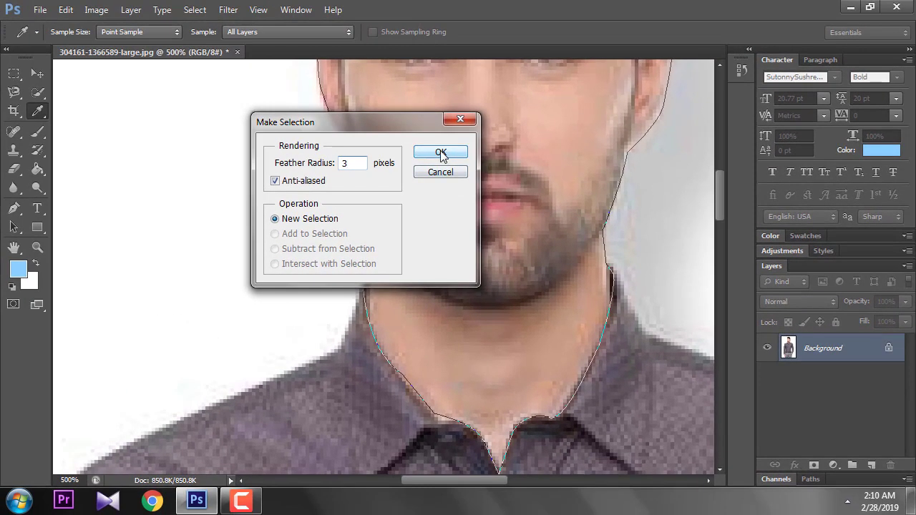
click(441, 155)
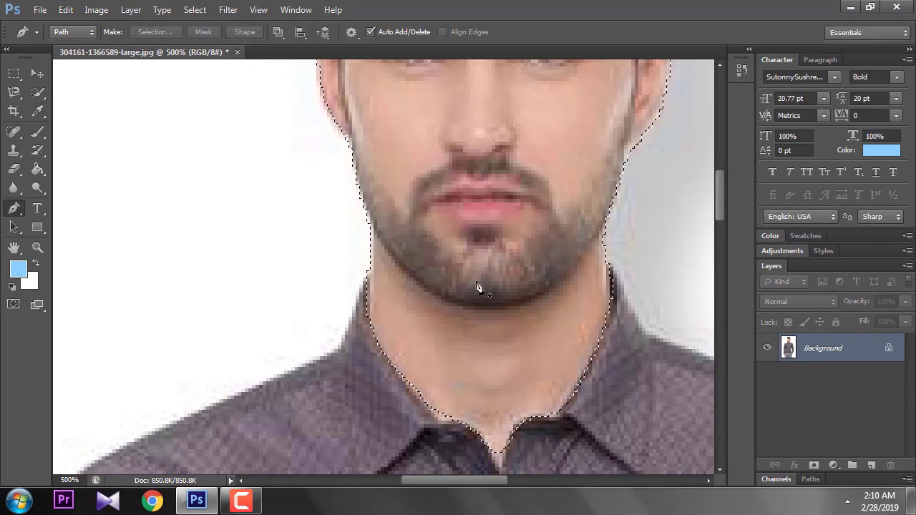
key(ctrl+minus)
key(ctrl+minus)
key(ctrl+minus)
key(ctrl+minus)
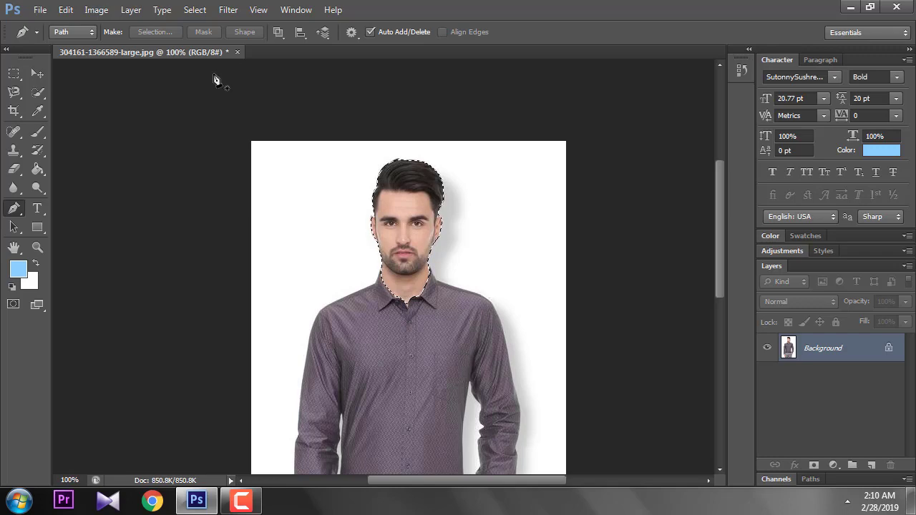
Step: Open Coat-for-Men 44.png from the Dress folder after previewing a suit thumbnail
drag(207, 52, 381, 87)
click(40, 11)
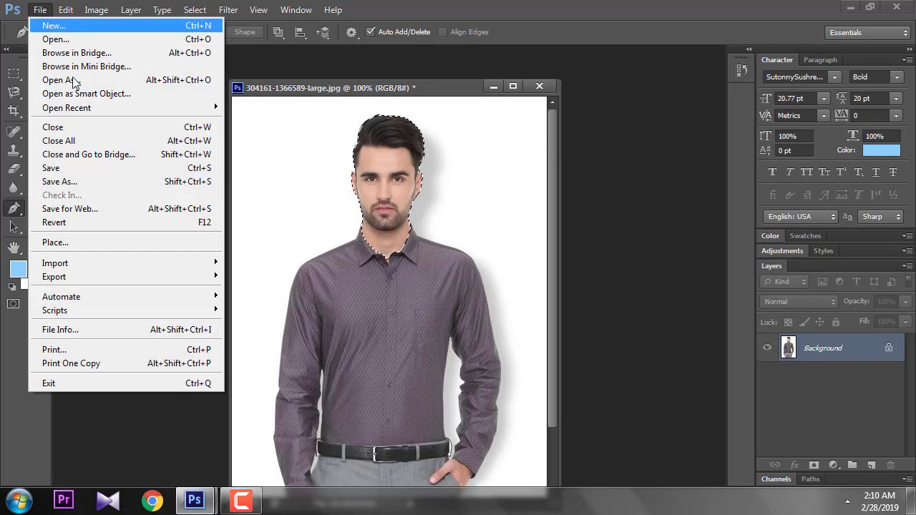
click(65, 38)
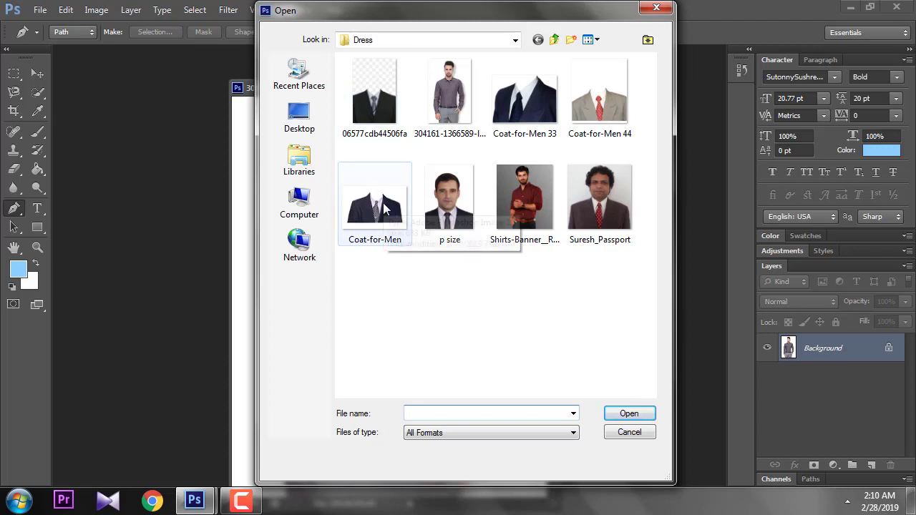
click(380, 123)
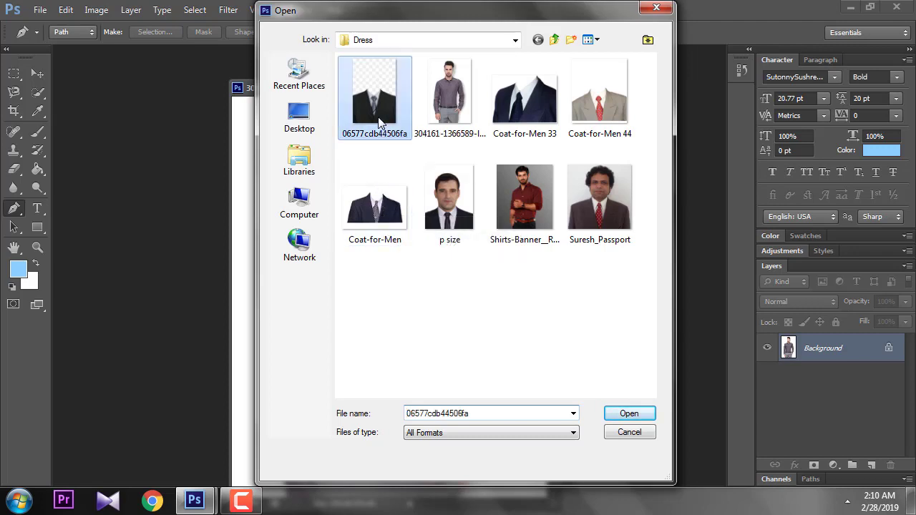
right_click(380, 123)
click(415, 120)
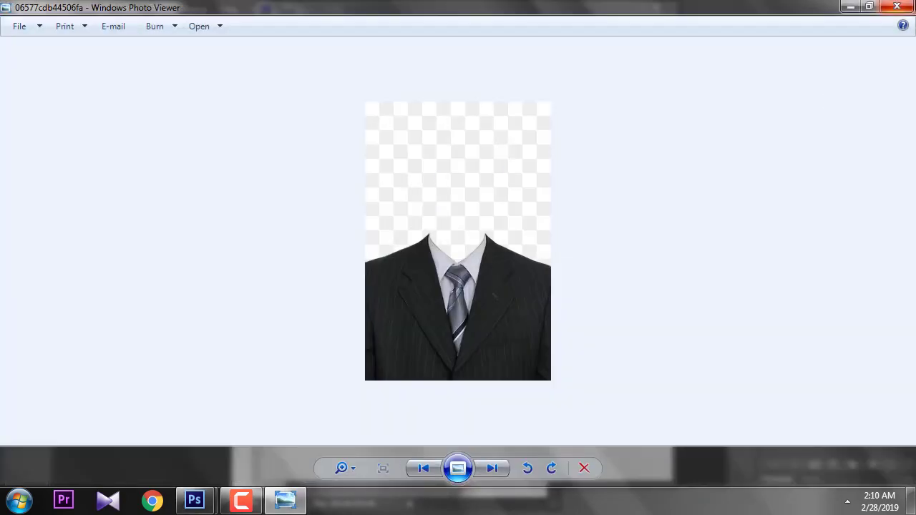
click(896, 6)
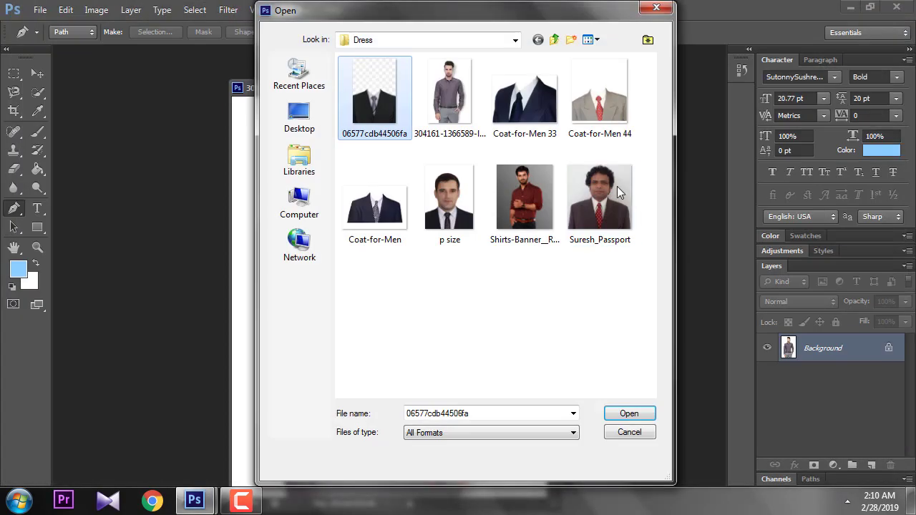
mouse_move(599, 97)
click(598, 120)
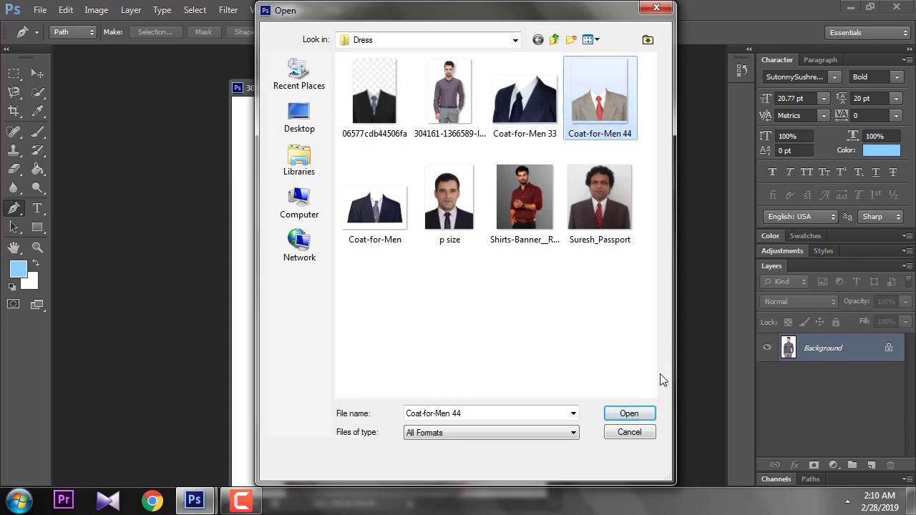
click(621, 419)
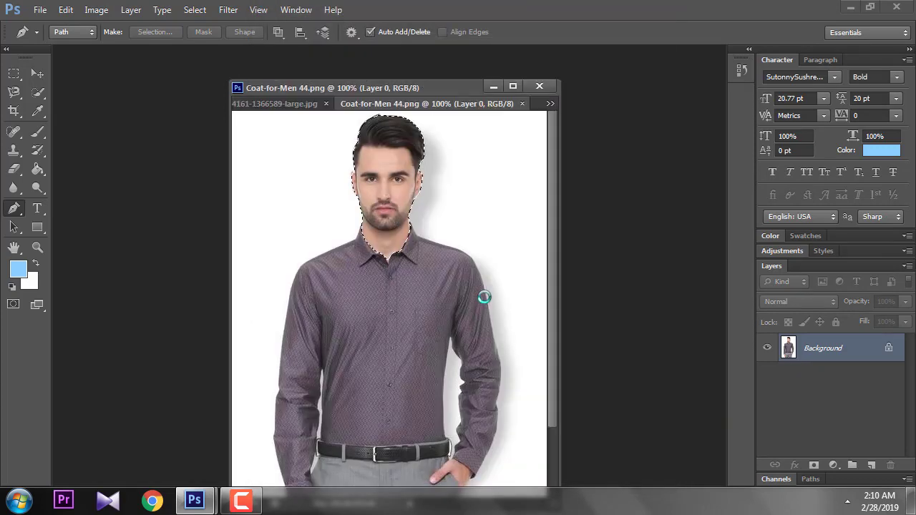
Step: Paste the head as Layer 1 into the floated Coat-for-Men 44 window and nudge it into place
mouse_move(369, 87)
mouse_down()
mouse_move(568, 177)
mouse_move(578, 160)
mouse_up()
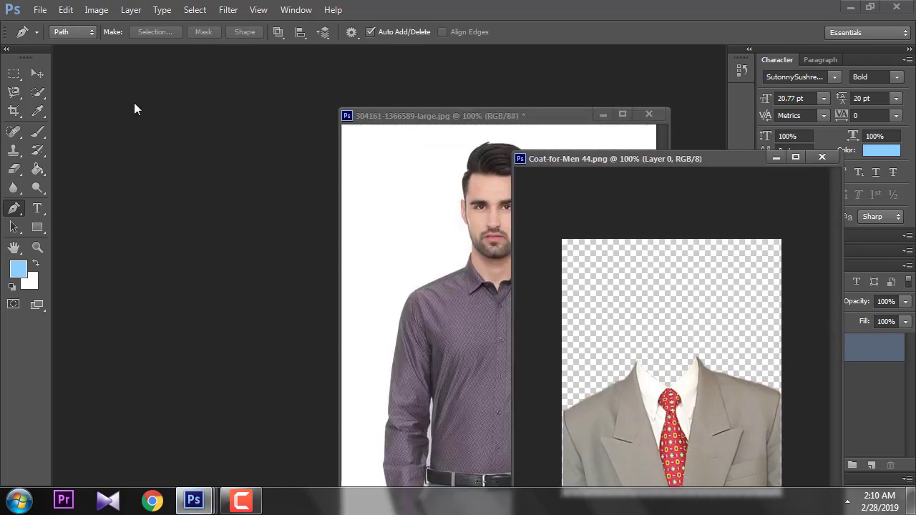
drag(664, 159, 538, 110)
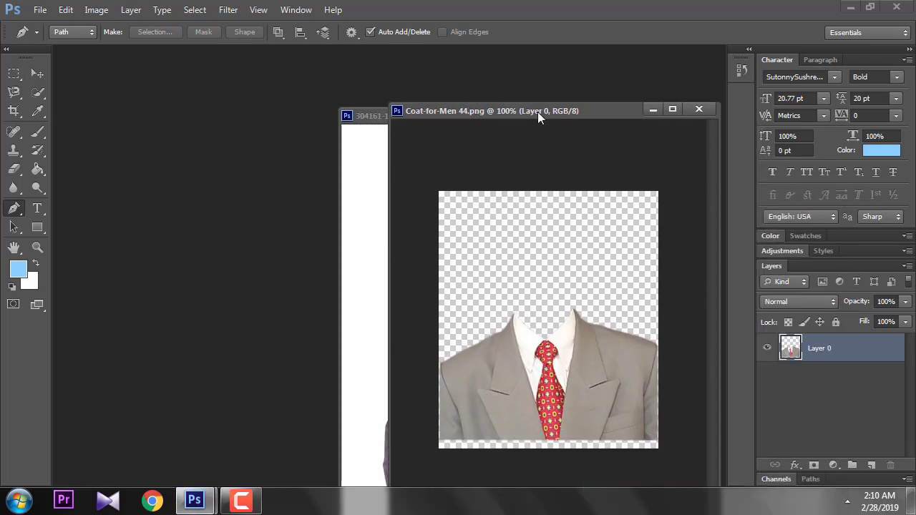
key(ctrl+v)
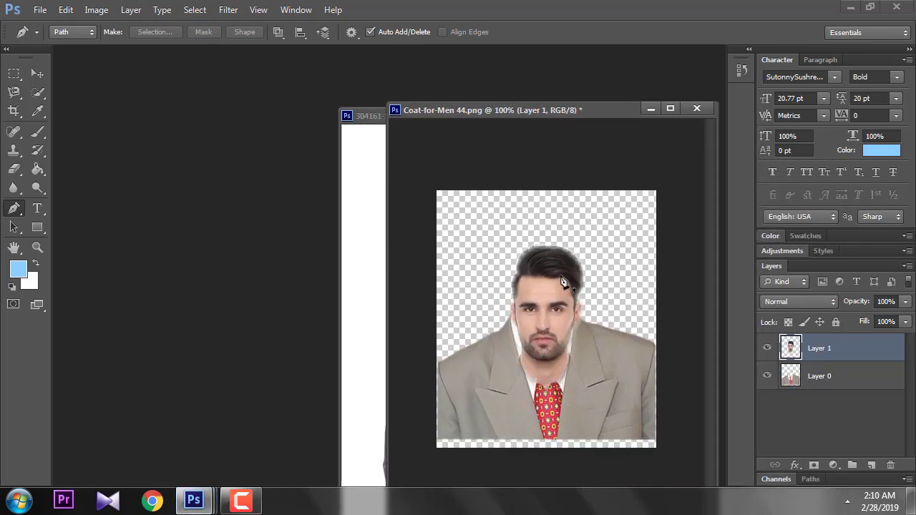
click(36, 75)
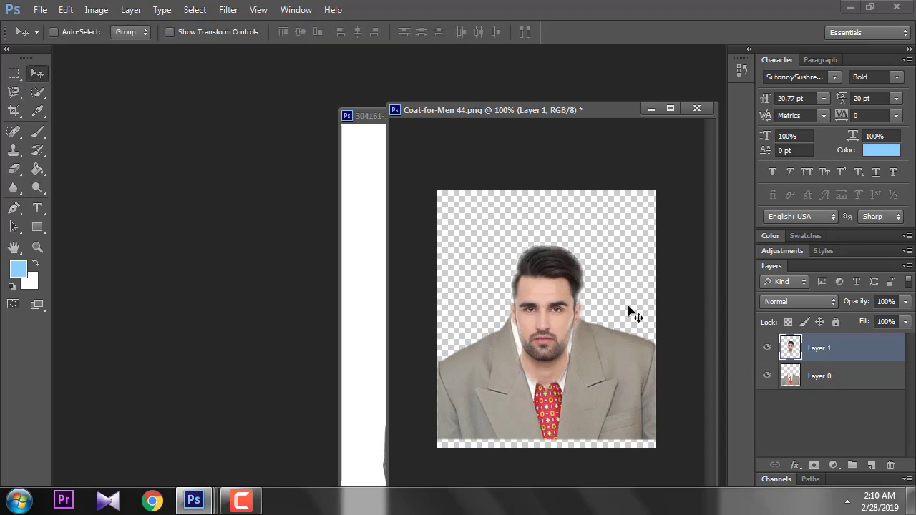
click(672, 107)
drag(445, 250, 445, 256)
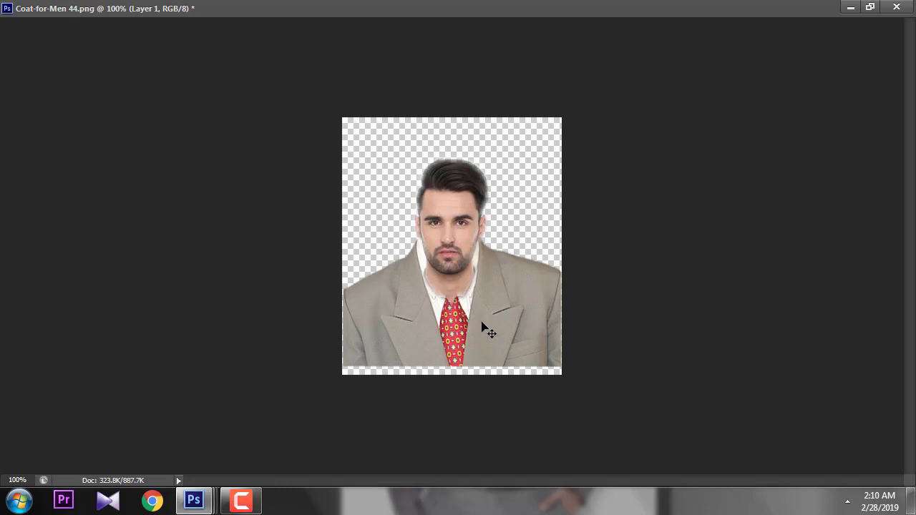
Step: Send the head layer behind the suit with Ctrl+[ twice and raise it slightly
key(ctrl+bracketleft)
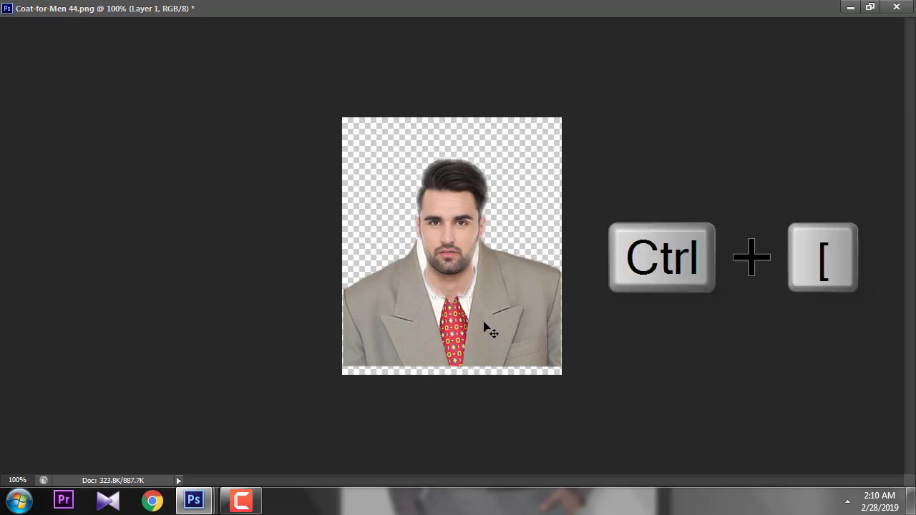
key(ctrl+bracketleft)
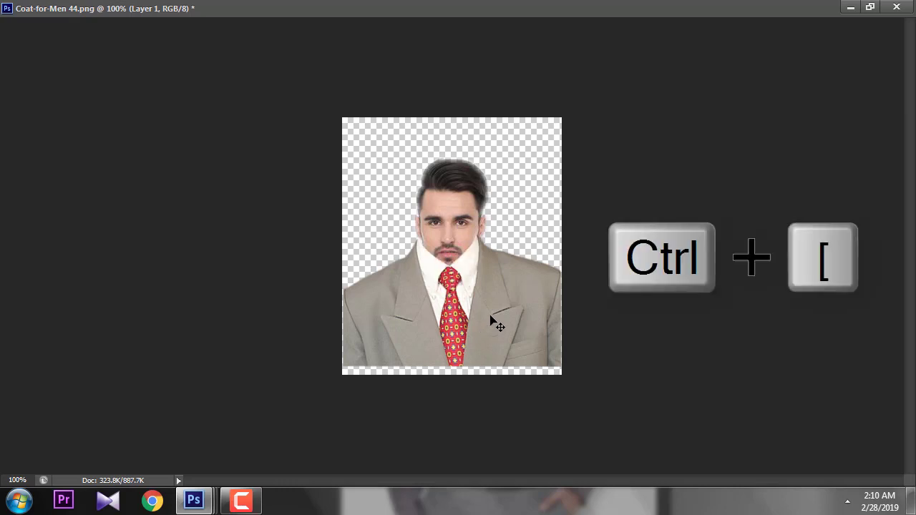
drag(455, 234, 456, 219)
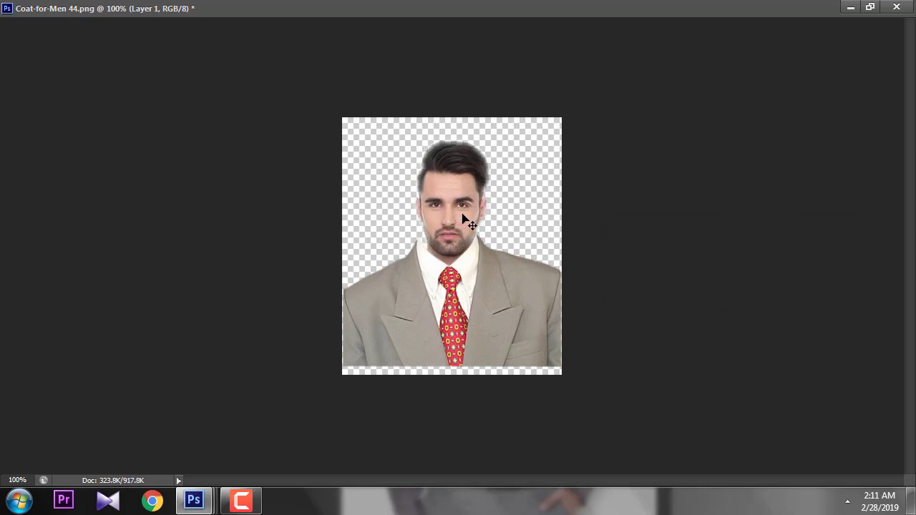
right_click(465, 209)
click(468, 222)
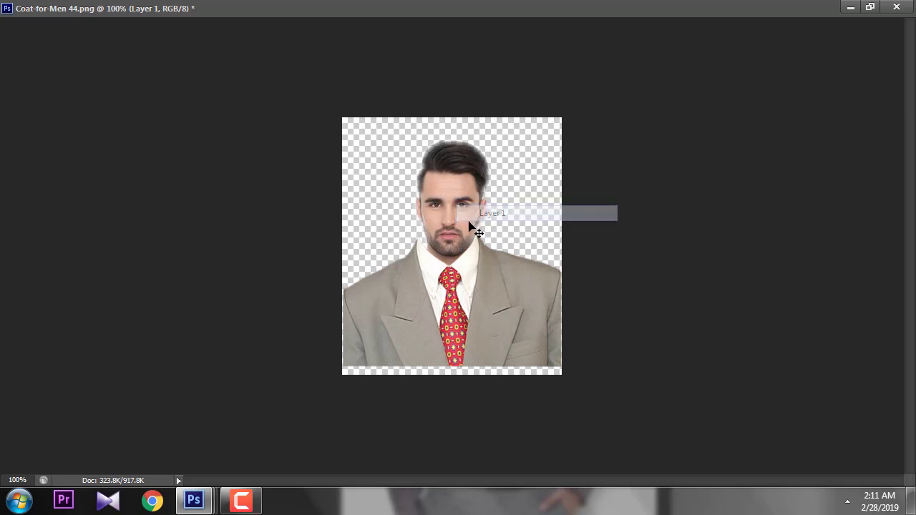
Step: Free-transform the head layer larger, move it up above the collar, and commit
key(ctrl+t)
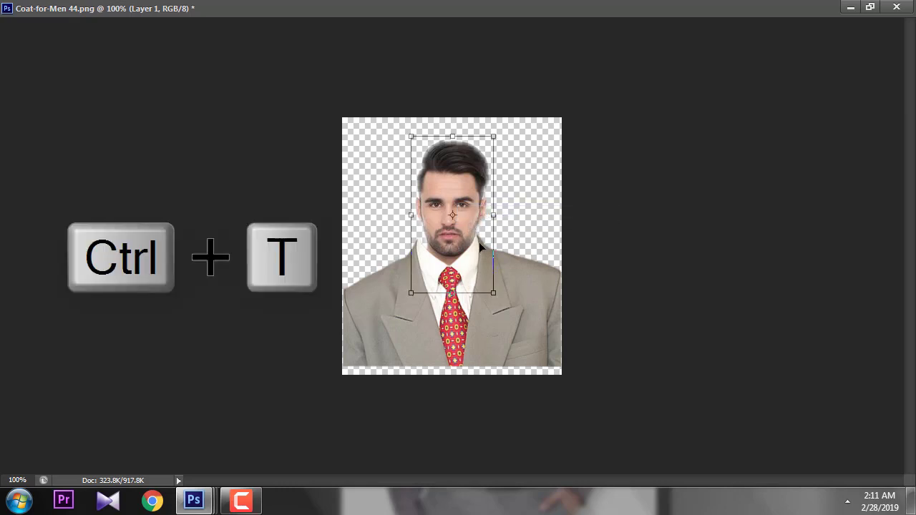
drag(414, 288, 380, 308)
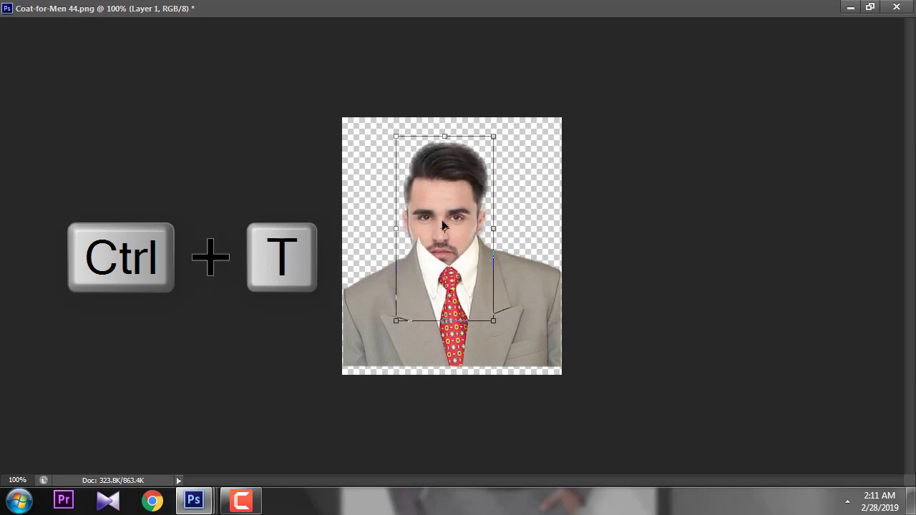
drag(449, 217, 452, 194)
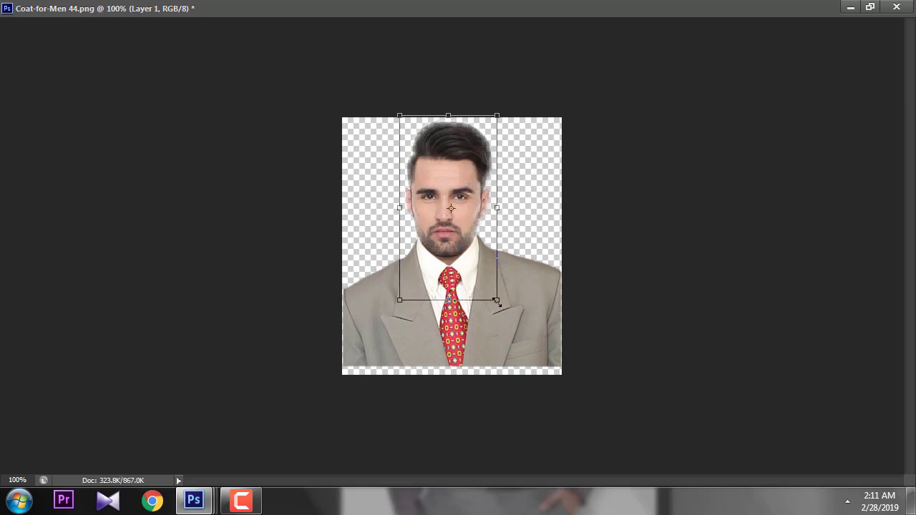
drag(496, 301, 503, 312)
drag(461, 215, 456, 208)
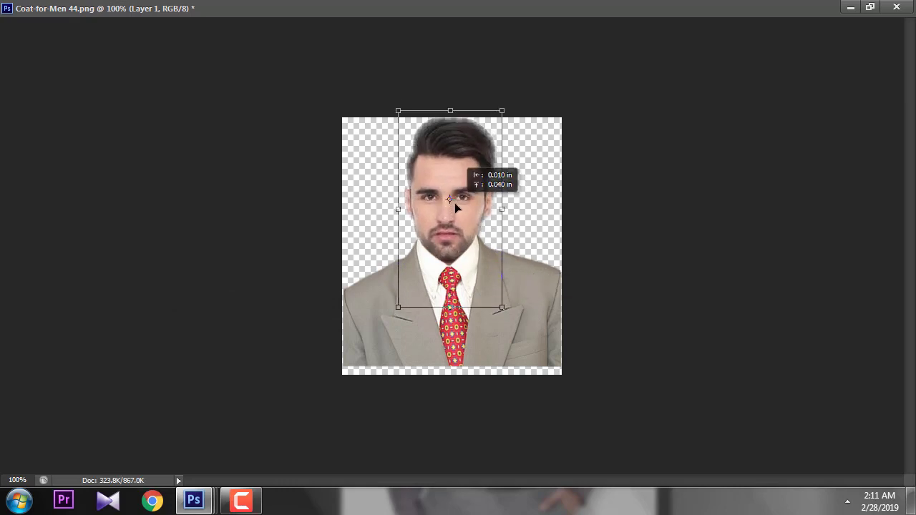
drag(456, 207, 456, 207)
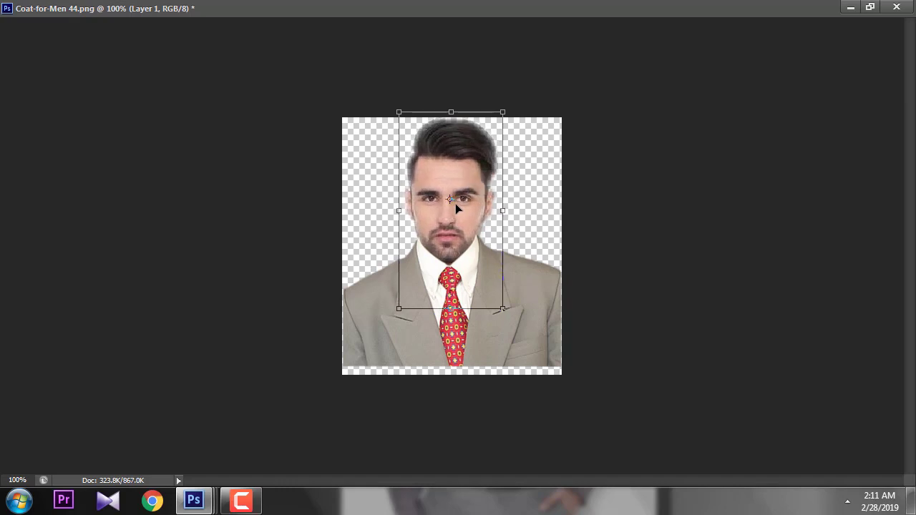
key(Return)
right_click(502, 298)
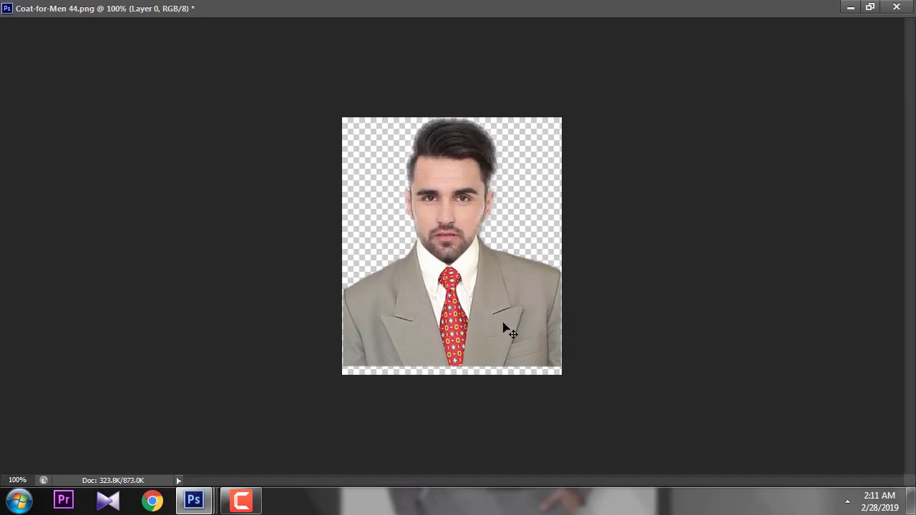
Step: Free-transform the suit layer, nudging it down and stretching its top corners outward, then apply
key(ctrl+t)
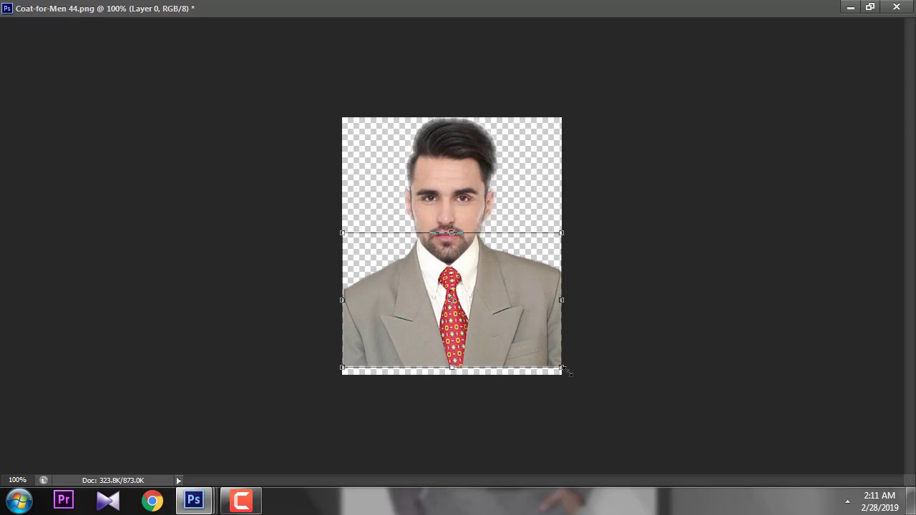
key(ctrl+minus)
key(ctrl+plus)
key(ctrl+plus)
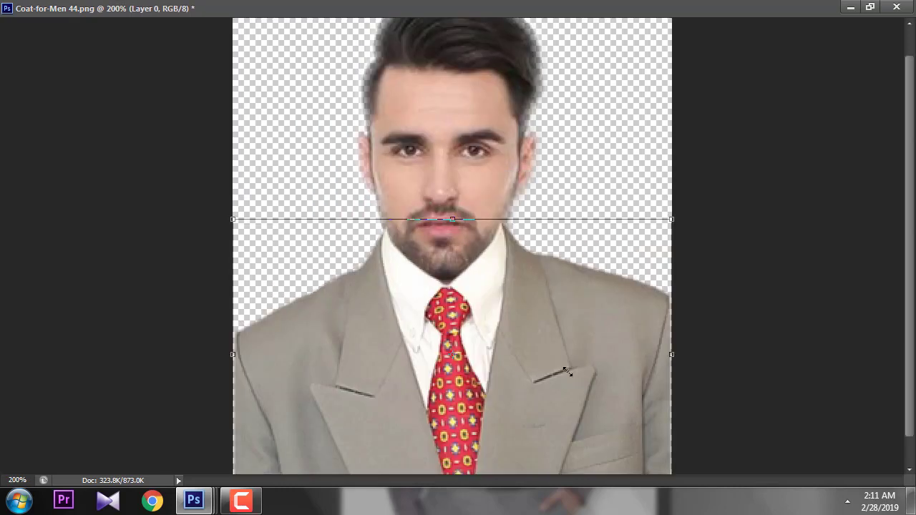
key(ctrl+minus)
key(ctrl+minus)
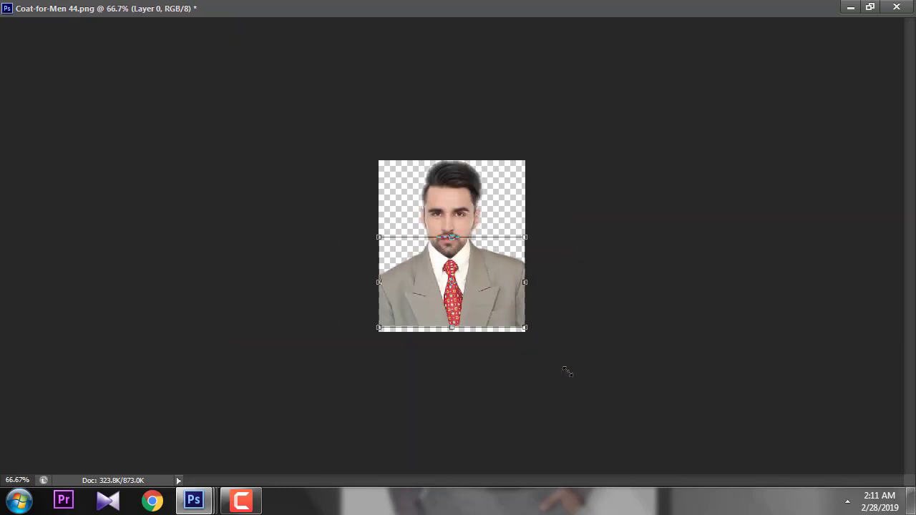
key(Down)
key(Down)
key(Down)
key(Down)
key(Down)
key(Down)
key(Down)
key(Down)
key(Down)
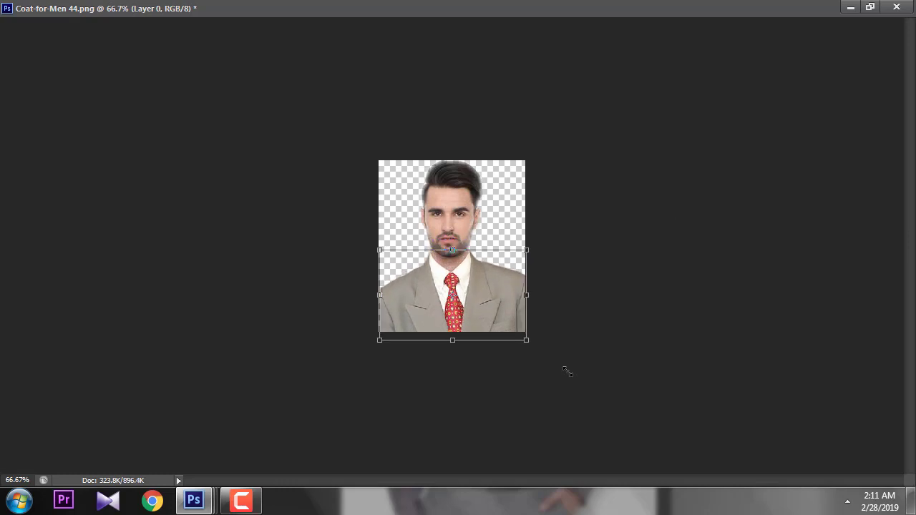
key(ctrl+plus)
key(ctrl+plus)
drag(671, 261, 676, 258)
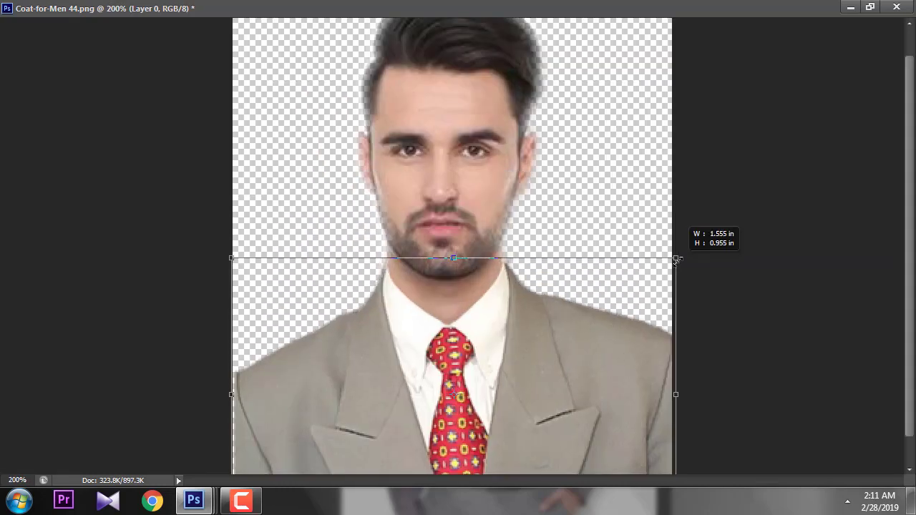
drag(225, 256, 220, 253)
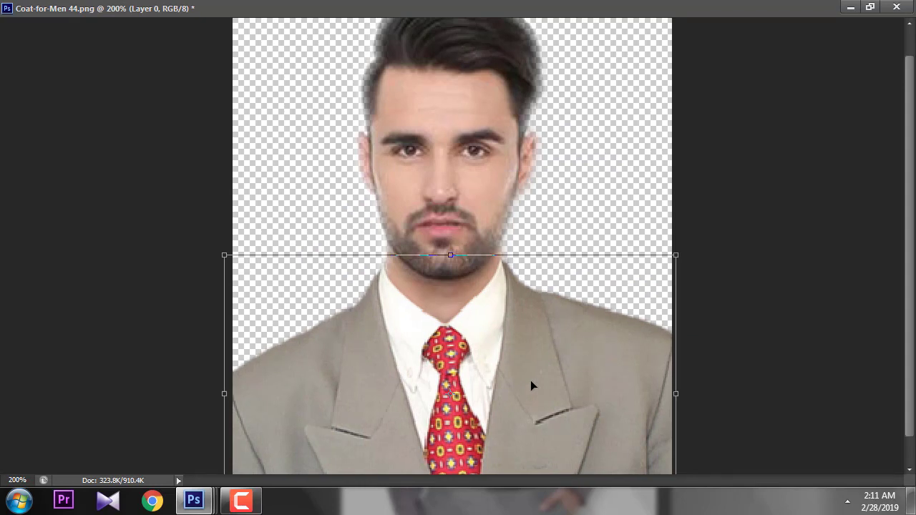
key(Return)
key(ctrl+minus)
key(ctrl+minus)
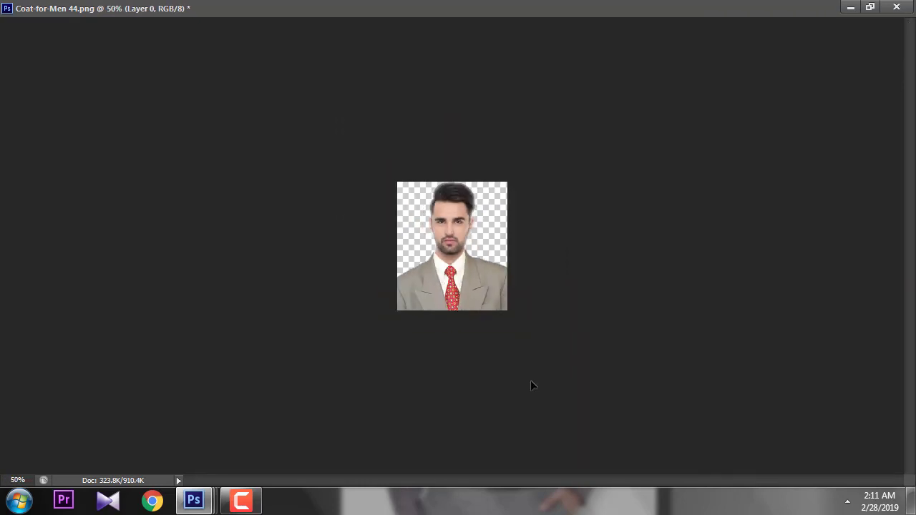
key(ctrl+plus)
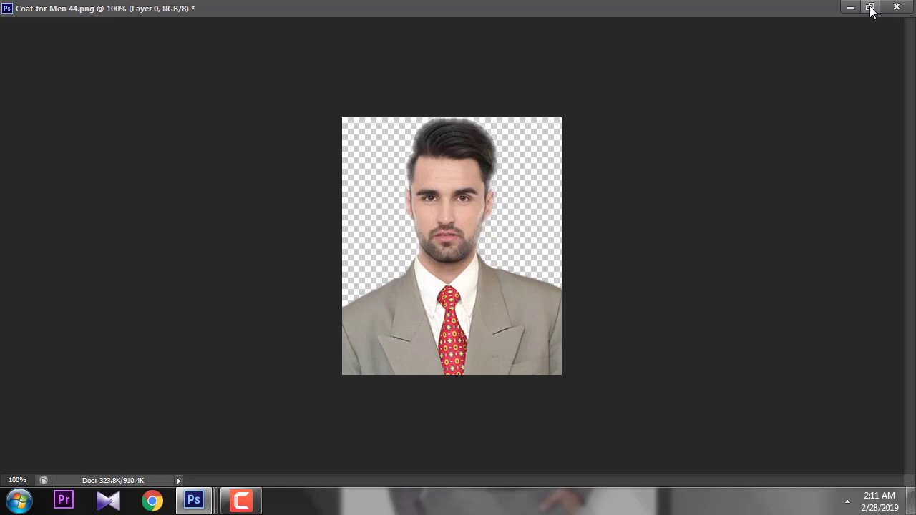
Step: Add a new layer and fill it with light sky blue using the Paint Bucket
click(869, 9)
drag(562, 111, 484, 79)
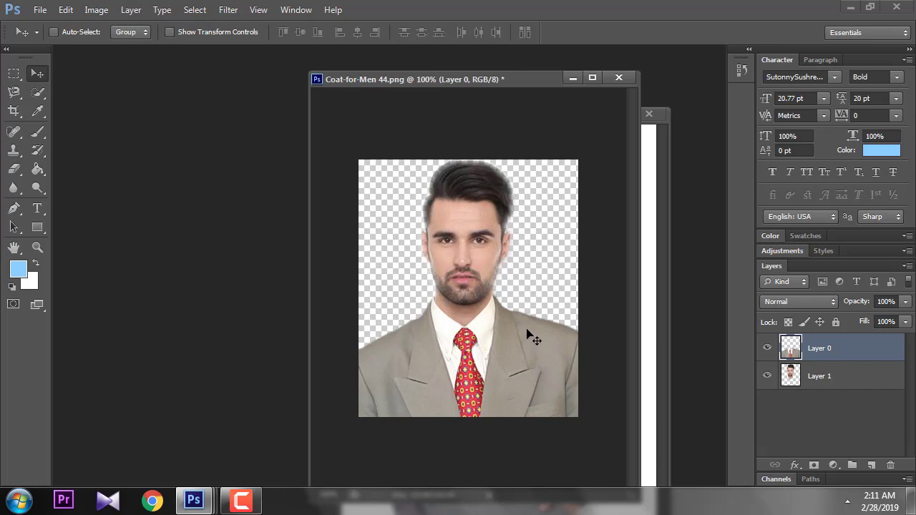
drag(487, 79, 428, 71)
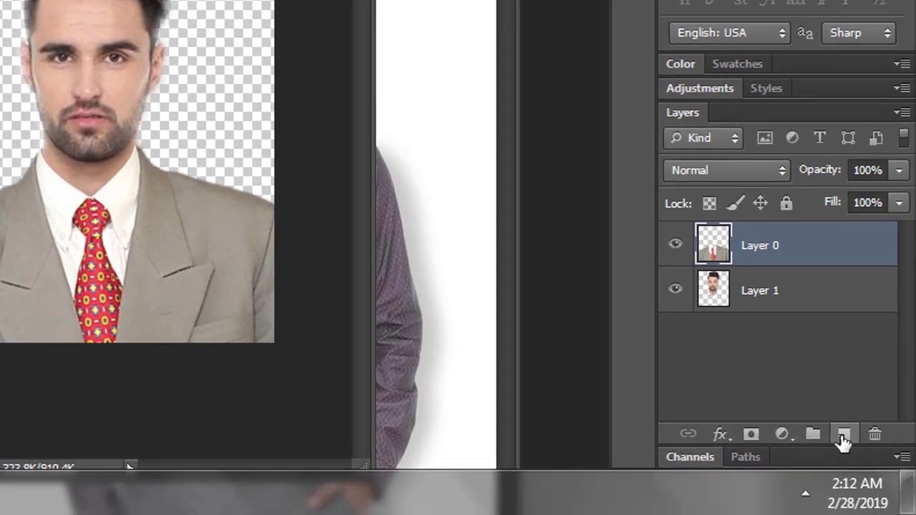
click(870, 465)
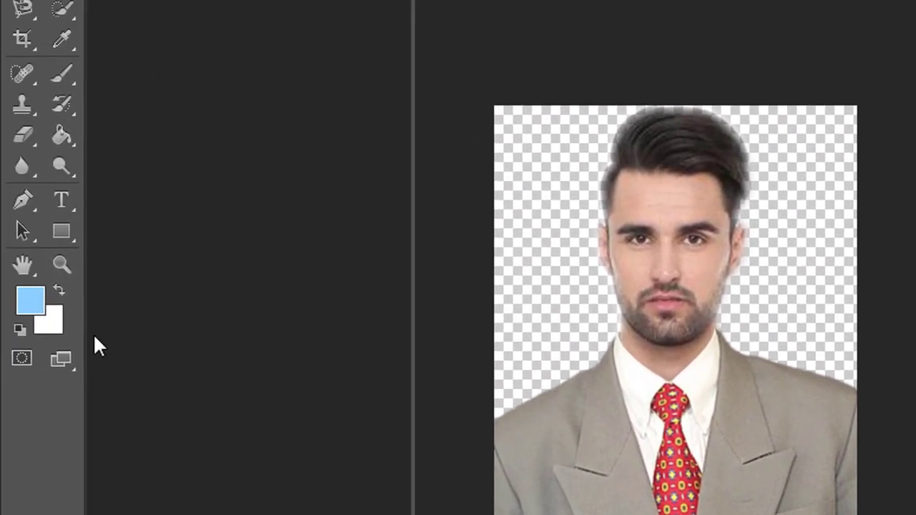
click(30, 300)
click(610, 86)
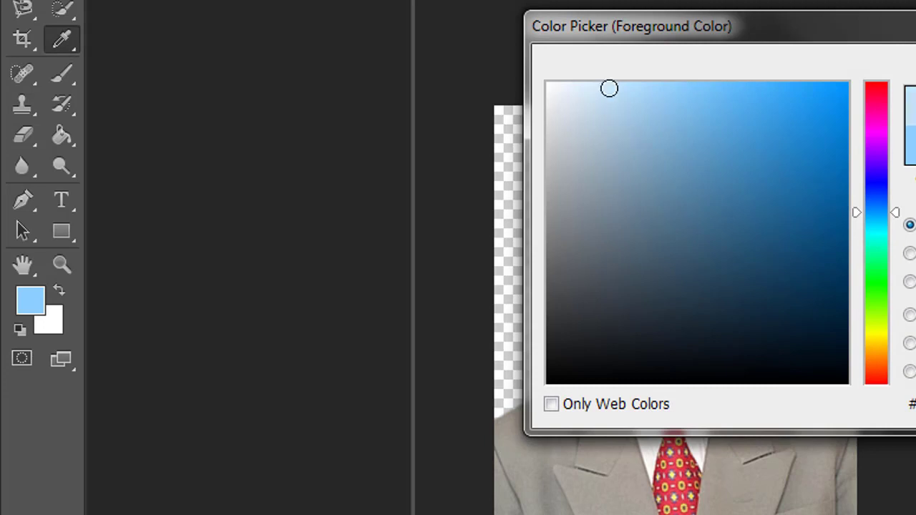
key(Return)
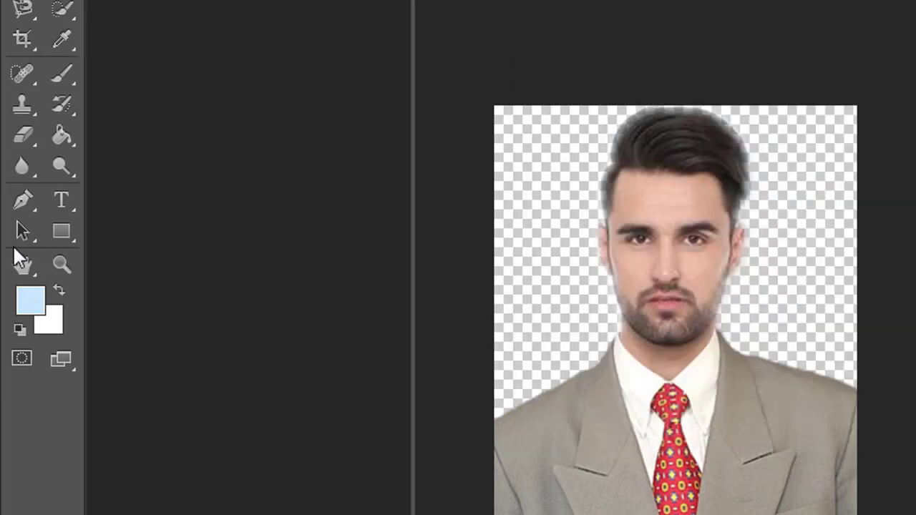
click(62, 135)
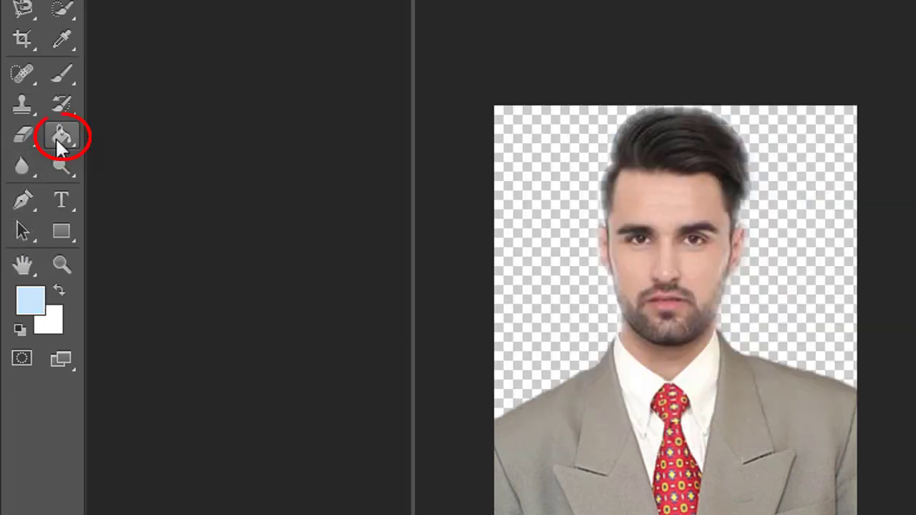
click(579, 225)
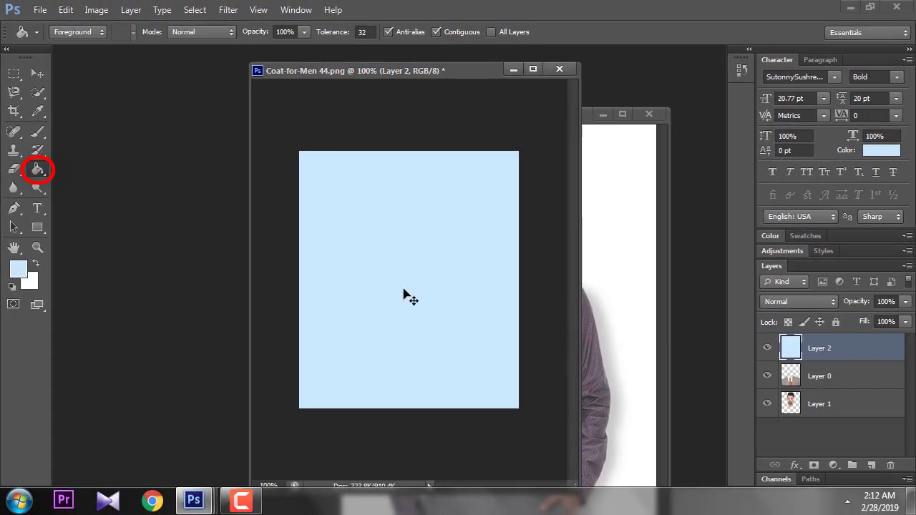
Step: Send the light blue Layer 2 to the bottom of the stack, behind the man
key(ctrl+bracketleft)
key(ctrl+bracketleft)
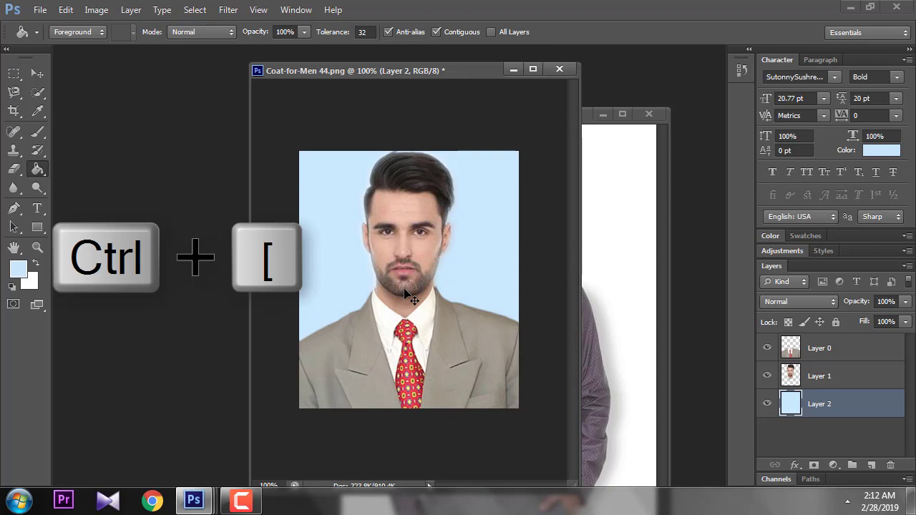
scroll(405, 294, up, 1)
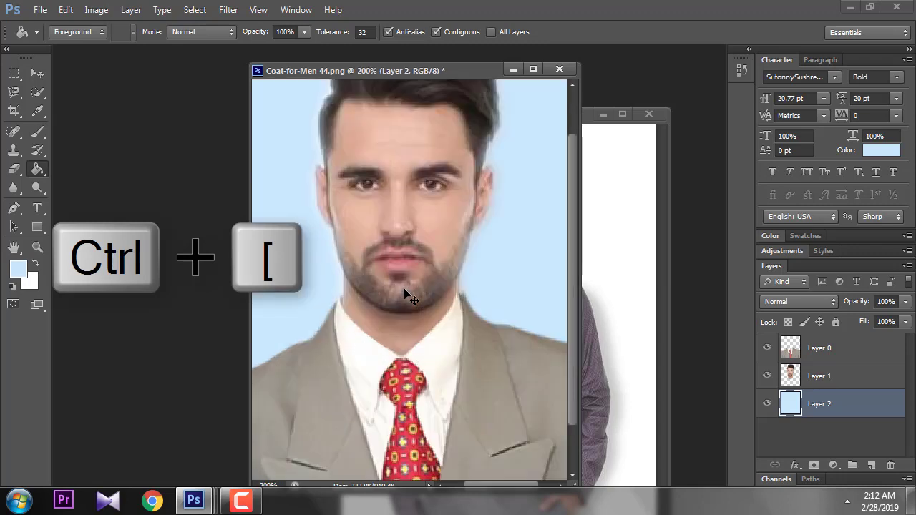
scroll(405, 293, down, 1)
scroll(405, 294, down, 1)
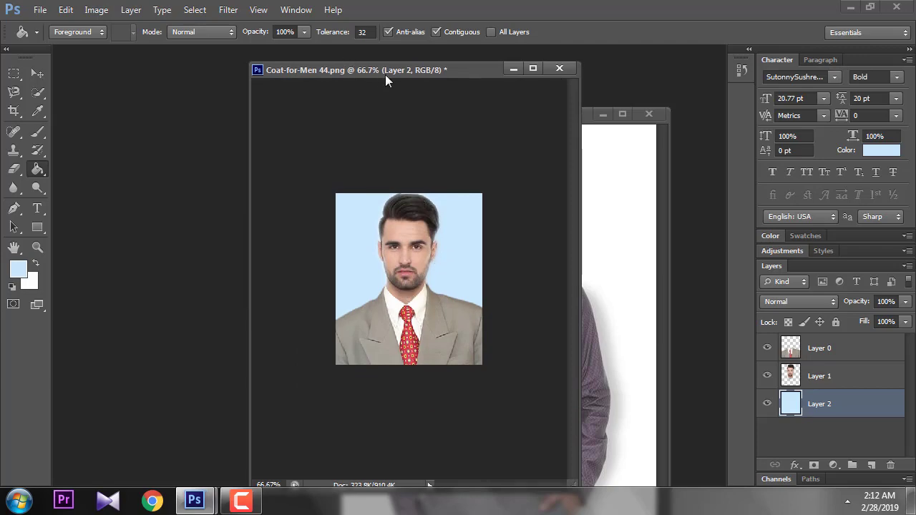
drag(385, 75, 421, 77)
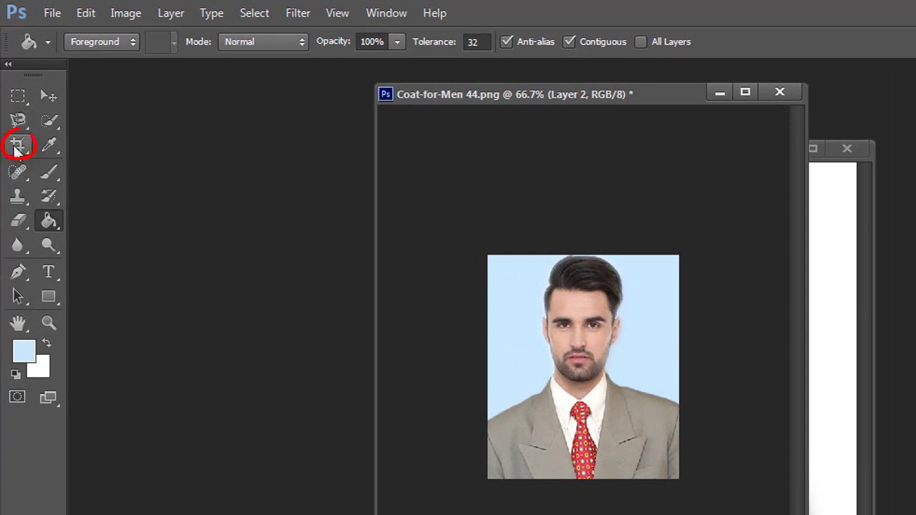
click(15, 146)
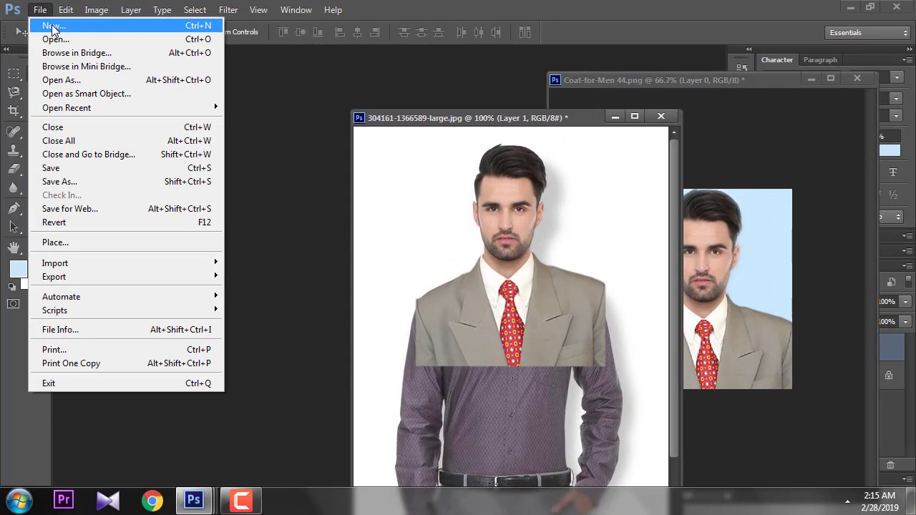
Step: Create a new transparent document 1.75 inches wide by 2.1 inches tall, units in Inches
click(41, 22)
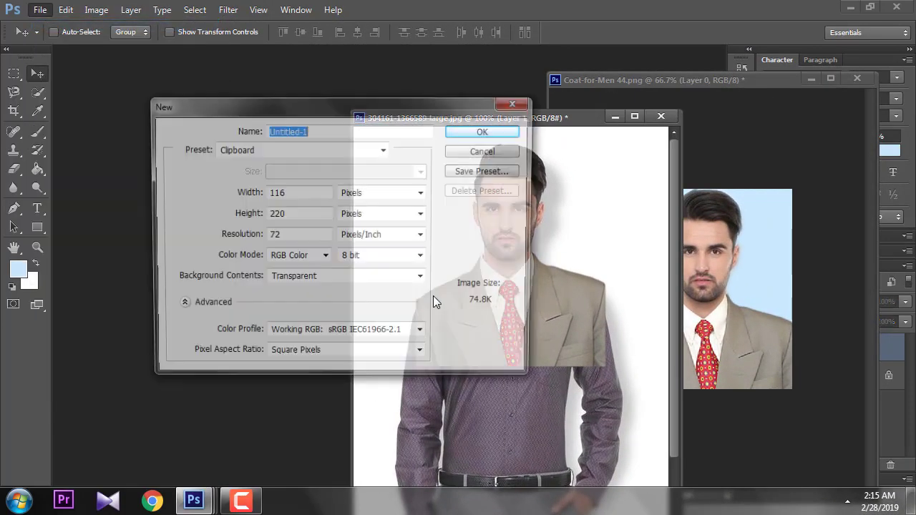
double_click(306, 193)
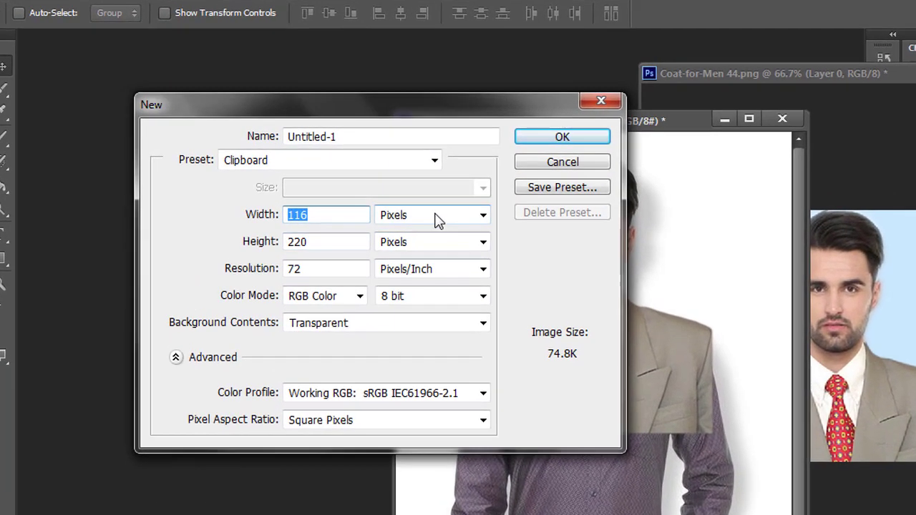
click(384, 193)
click(372, 218)
click(443, 244)
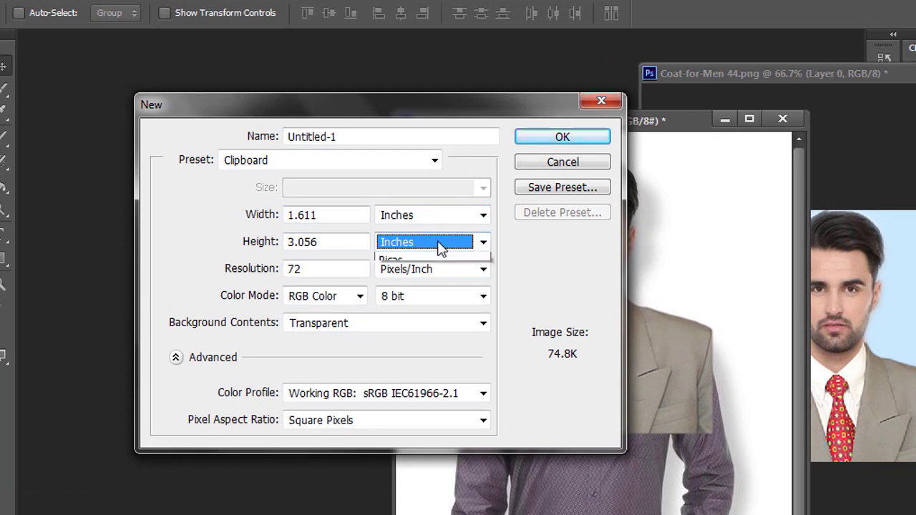
click(346, 235)
drag(335, 217, 231, 217)
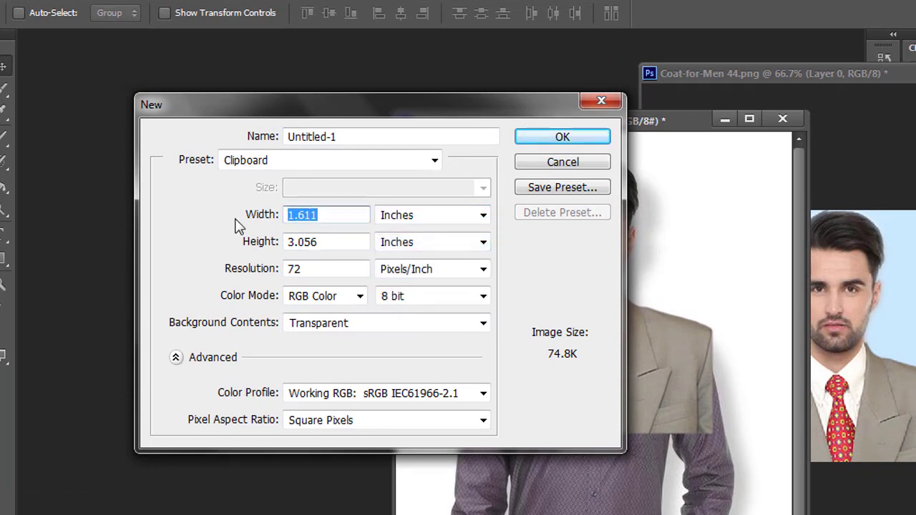
text(1.)
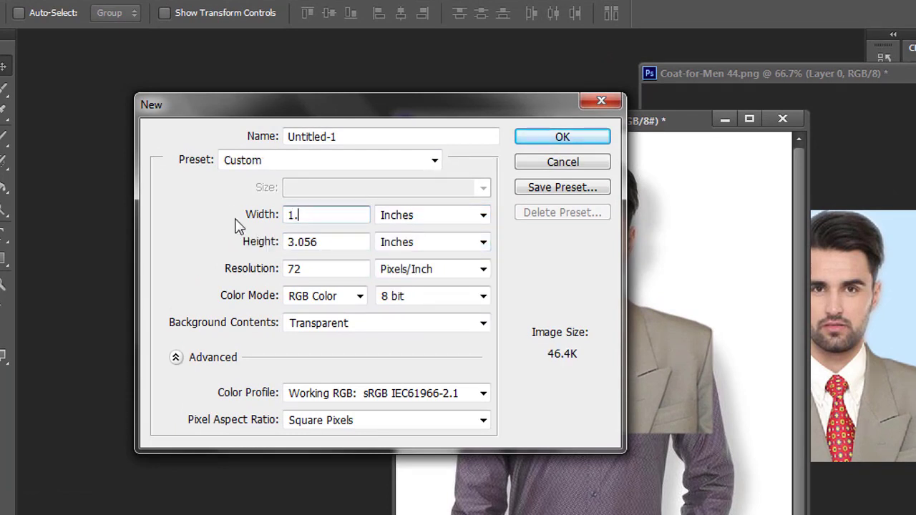
text(75)
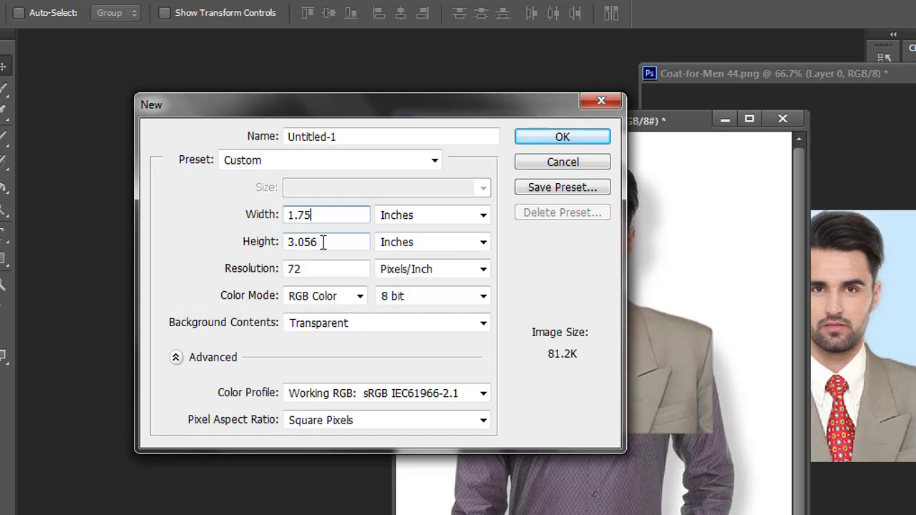
drag(322, 241, 253, 248)
text(2.1)
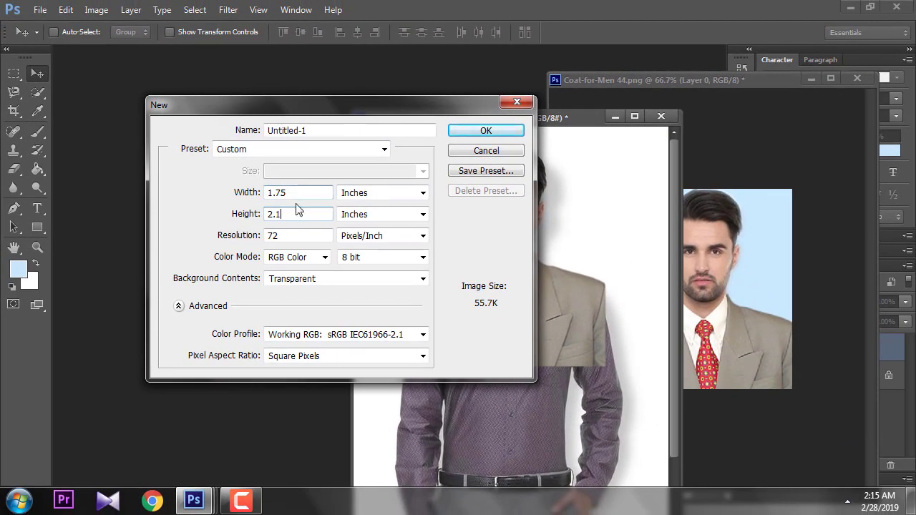
click(391, 193)
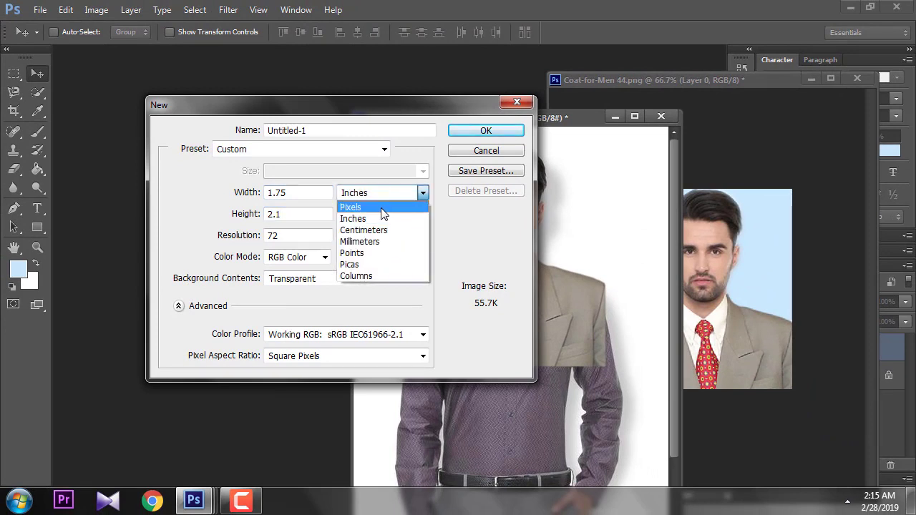
click(423, 192)
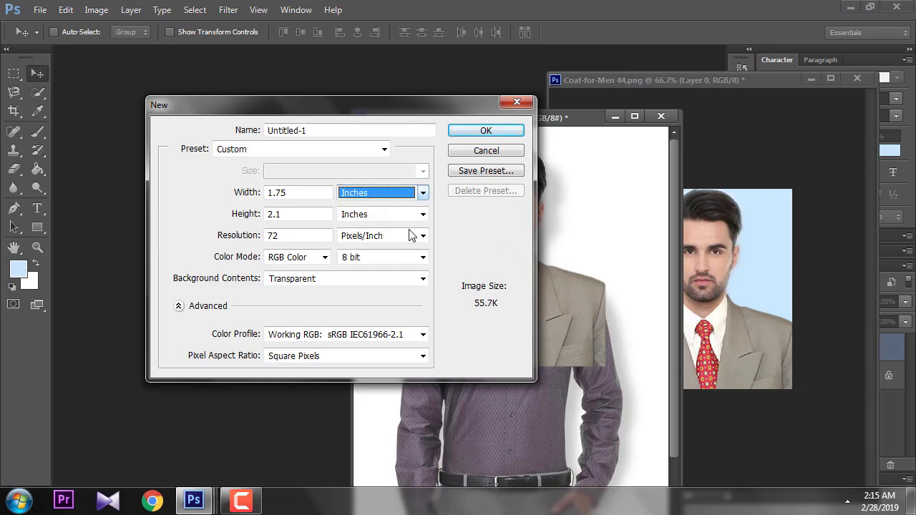
click(496, 130)
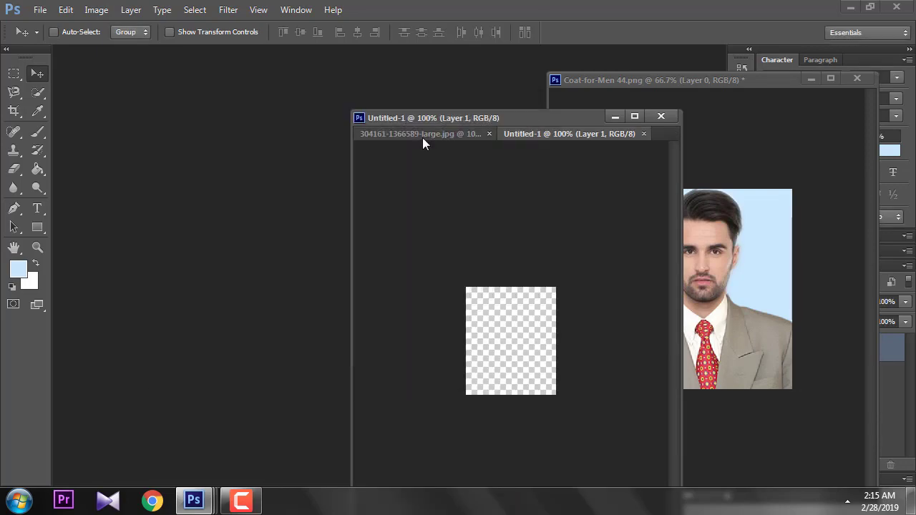
Step: Copy the composite portrait's Background layer into the Untitled-1 document
mouse_move(422, 136)
mouse_down()
mouse_move(232, 193)
mouse_move(183, 98)
mouse_up()
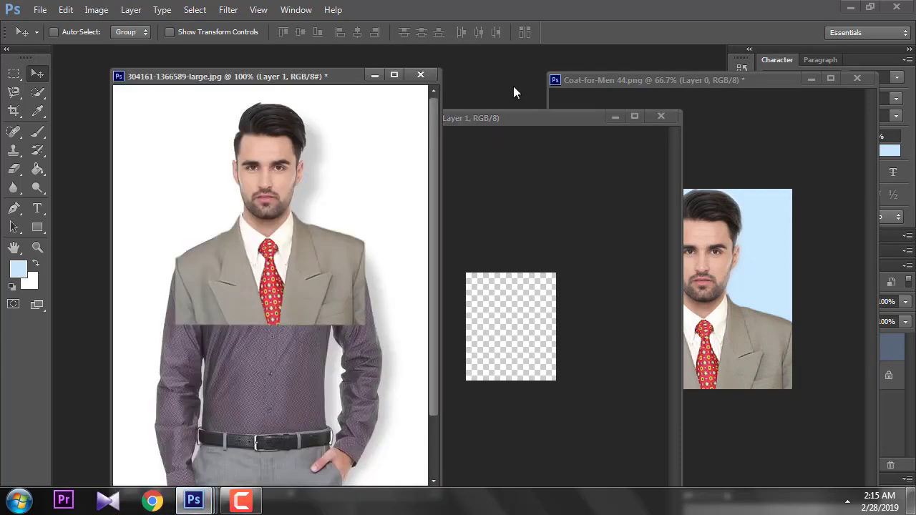
drag(452, 123, 473, 123)
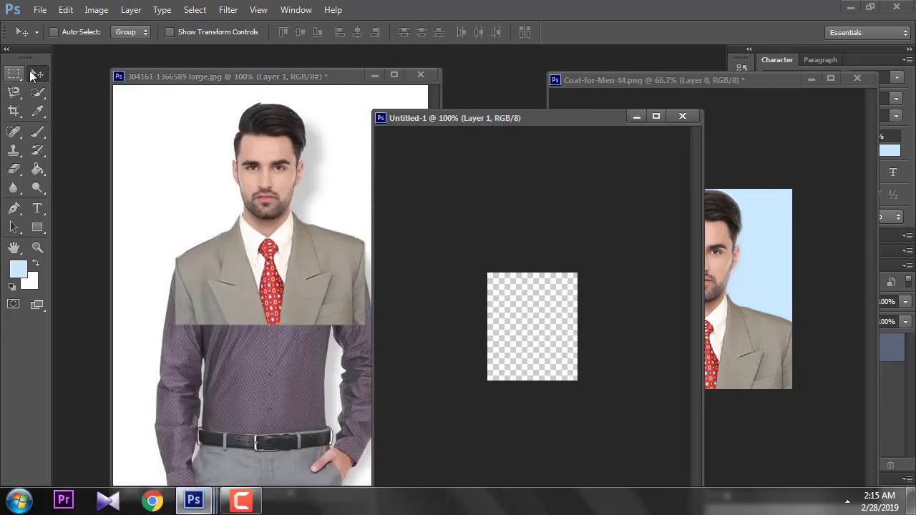
right_click(267, 188)
click(297, 192)
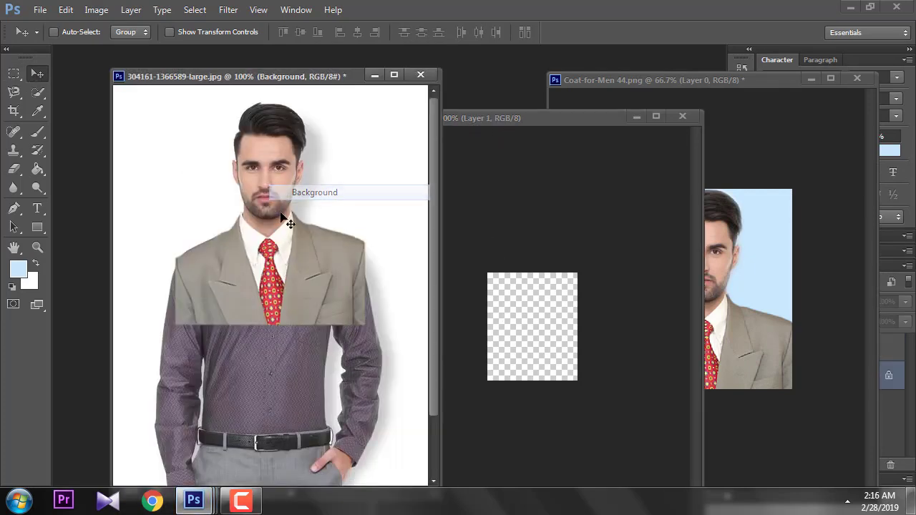
drag(282, 193, 544, 327)
click(656, 117)
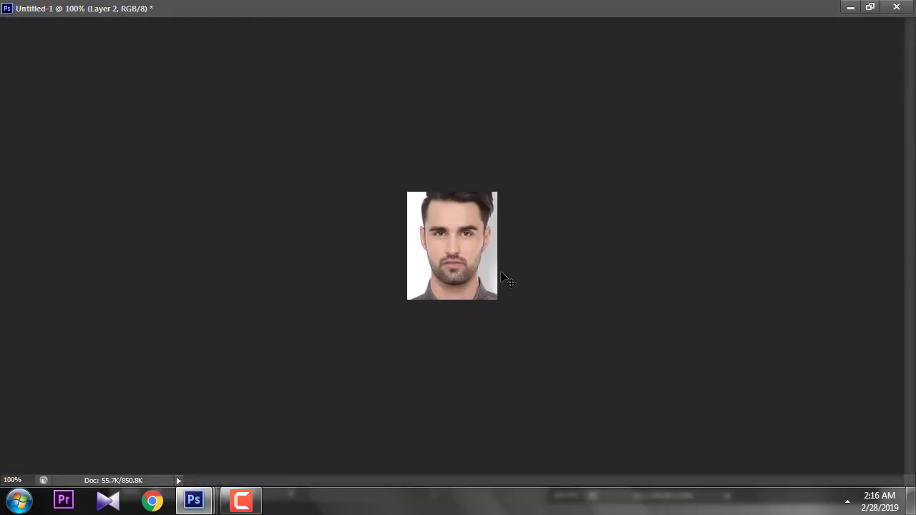
Step: Free-transform the pasted man's photo down to about 59.6% over the canvas
key(ctrl+t)
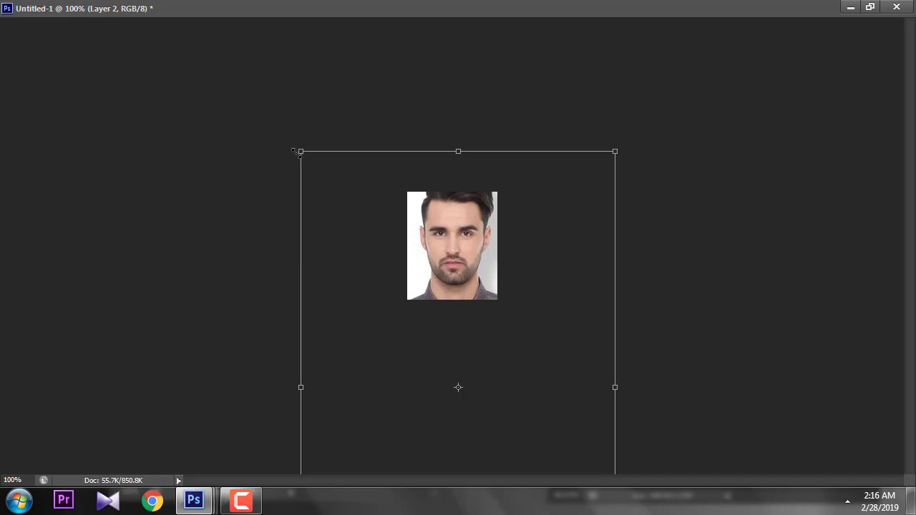
drag(301, 152, 427, 342)
mouse_move(513, 385)
mouse_down()
mouse_move(460, 238)
mouse_move(464, 252)
mouse_up()
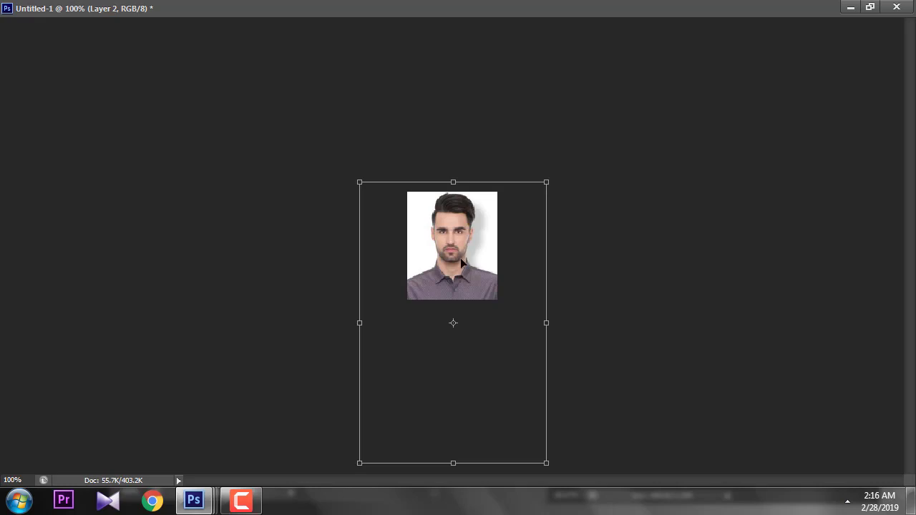
click(870, 7)
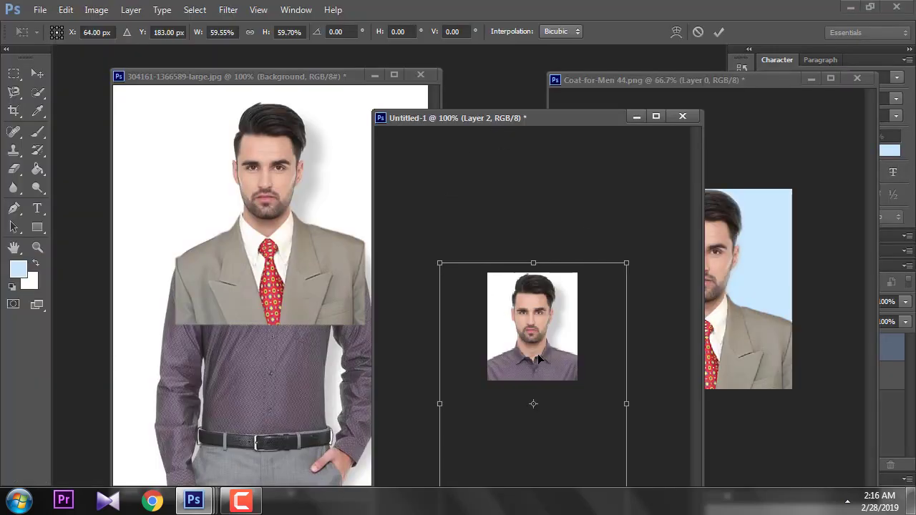
key(Return)
Step: Copy Layer 1, the grey suit and red tie, into Untitled-1
right_click(281, 257)
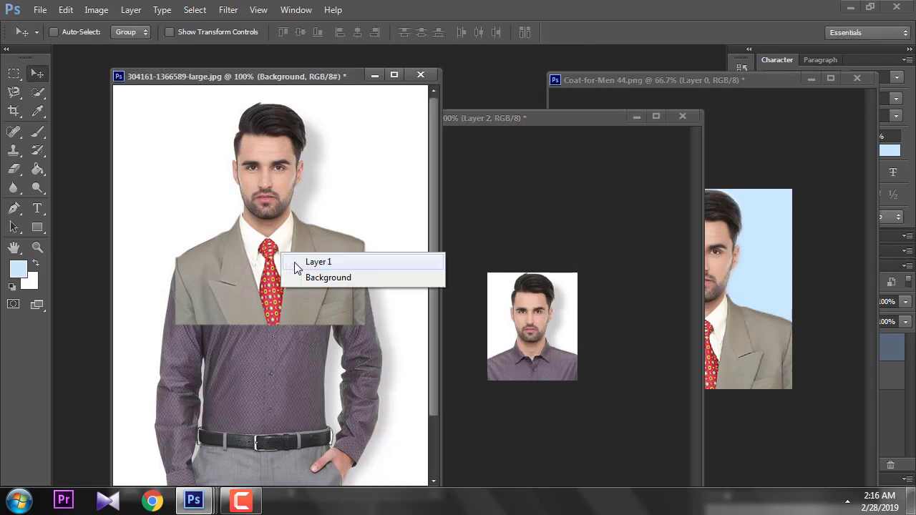
click(326, 259)
drag(273, 271, 531, 361)
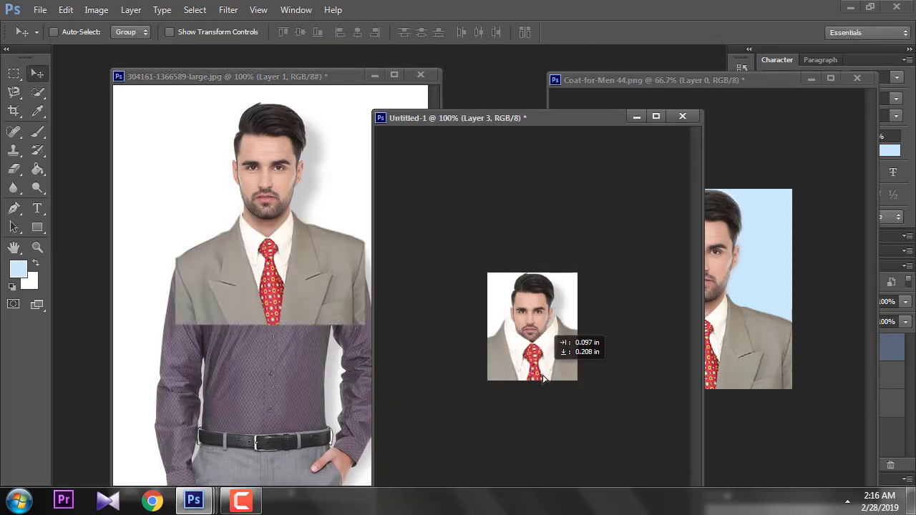
click(655, 116)
Step: Scale the suit down and move it up beneath the man's face
key(ctrl+t)
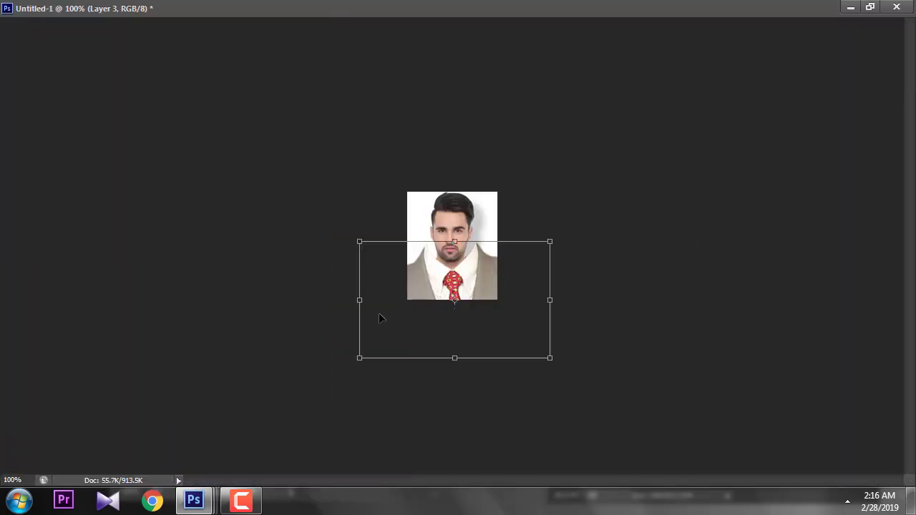
drag(359, 244, 380, 255)
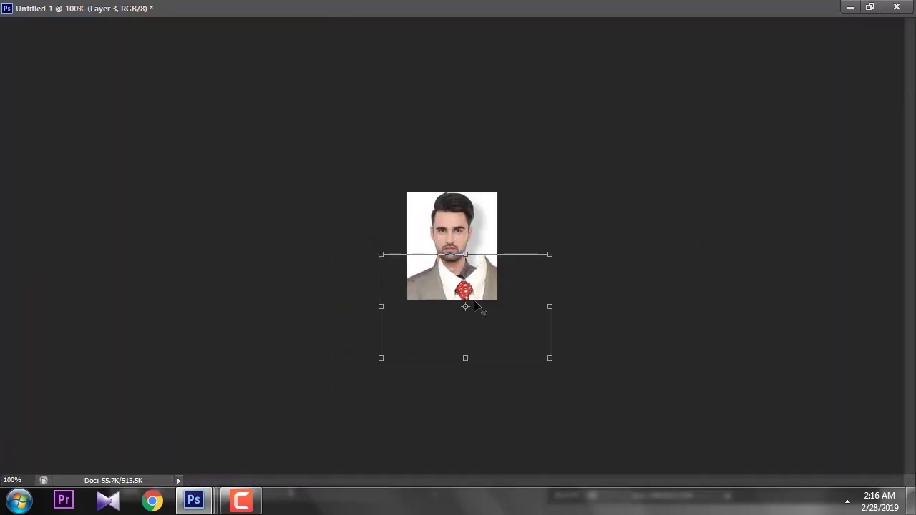
drag(543, 258, 526, 268)
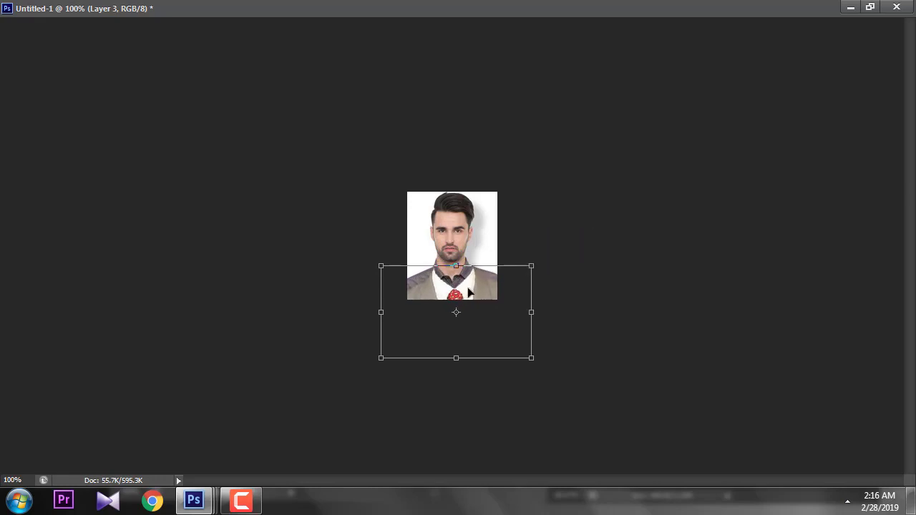
drag(465, 292, 461, 284)
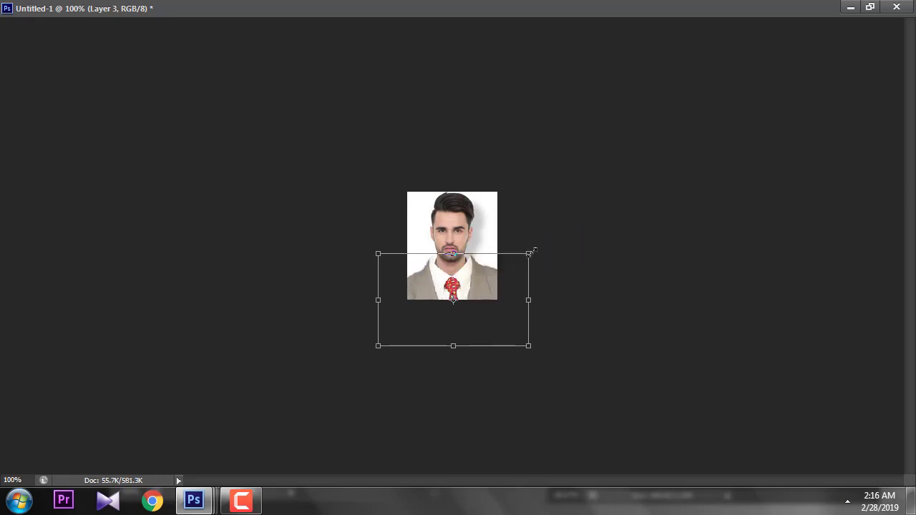
drag(529, 252, 514, 262)
drag(456, 293, 463, 289)
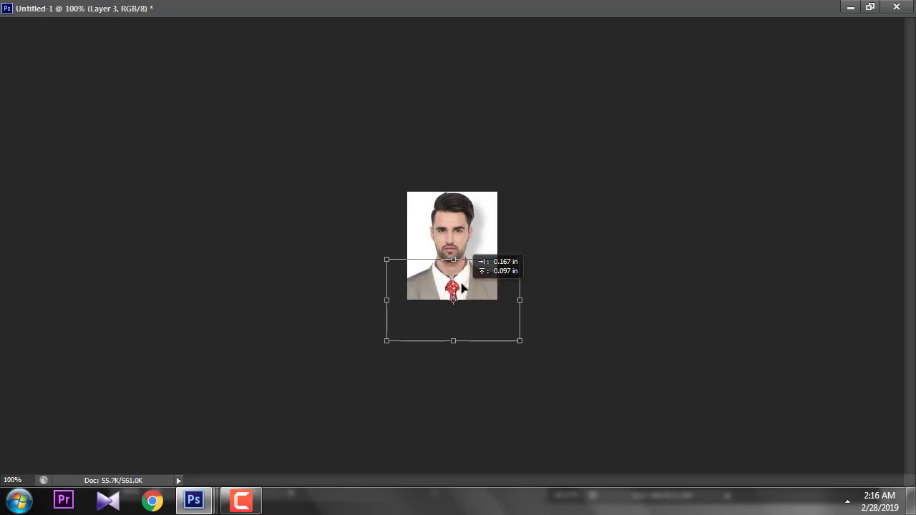
click(463, 290)
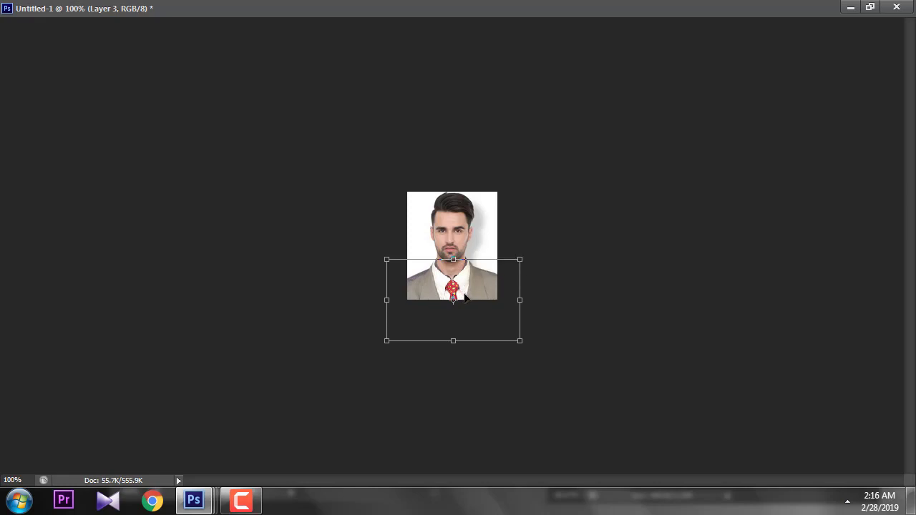
key(ctrl+plus)
key(ctrl+plus)
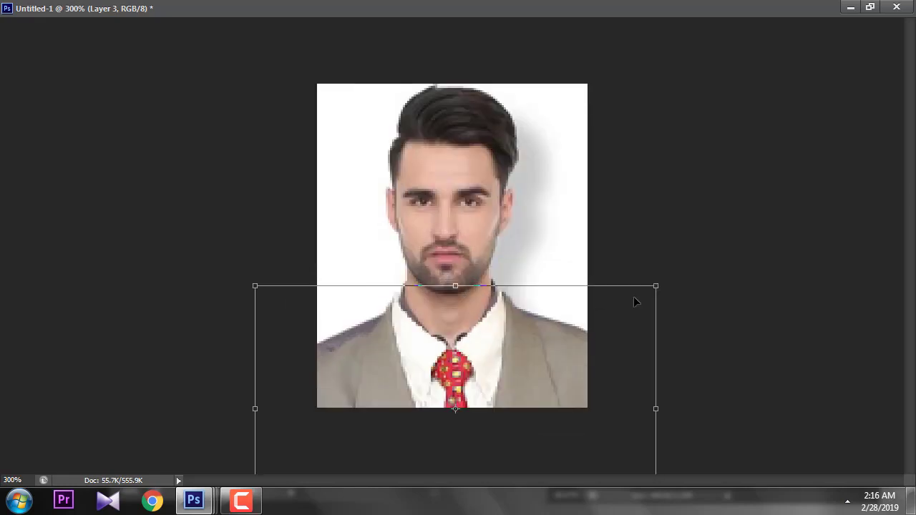
Step: Shrink the suit slightly and line its collar up under the neck
drag(657, 286, 636, 296)
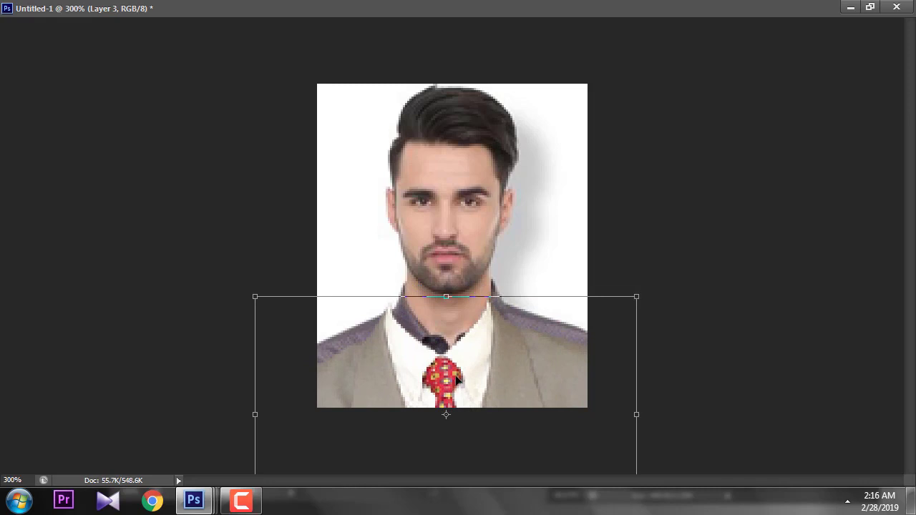
drag(460, 381, 461, 355)
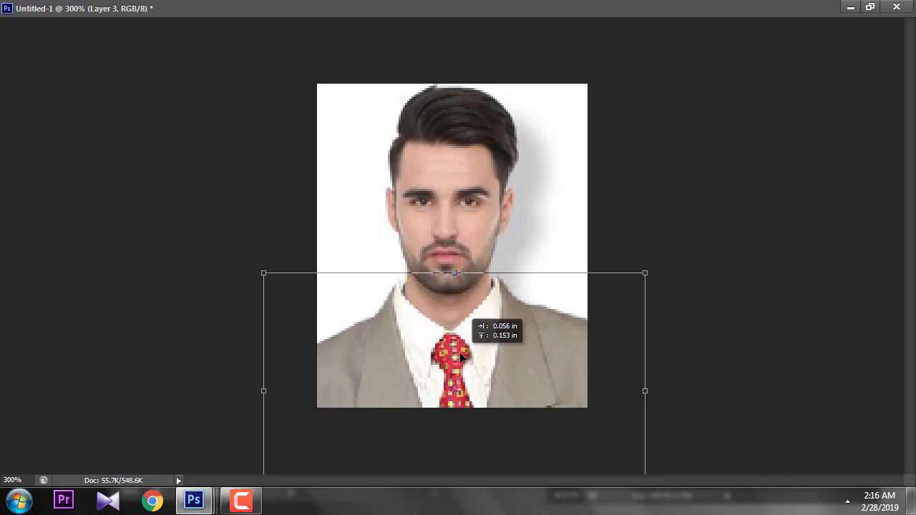
drag(645, 274, 633, 283)
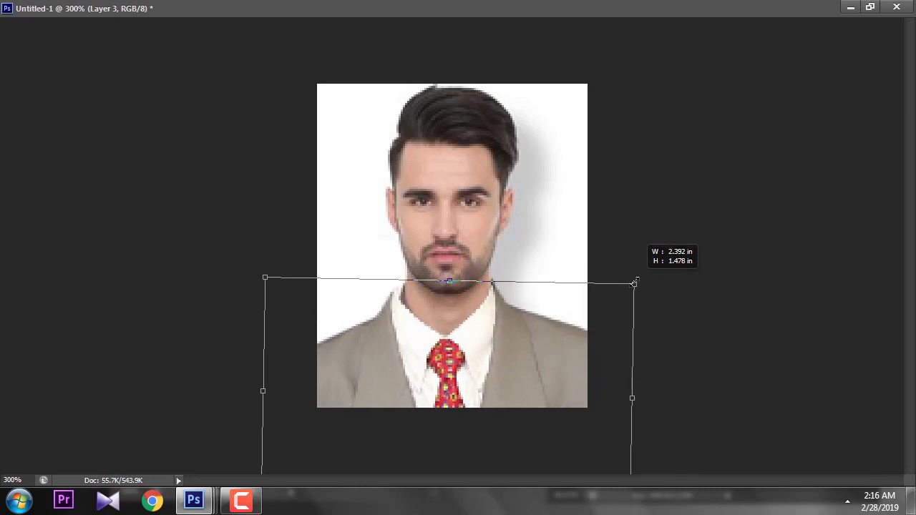
drag(451, 379, 456, 367)
drag(643, 280, 627, 284)
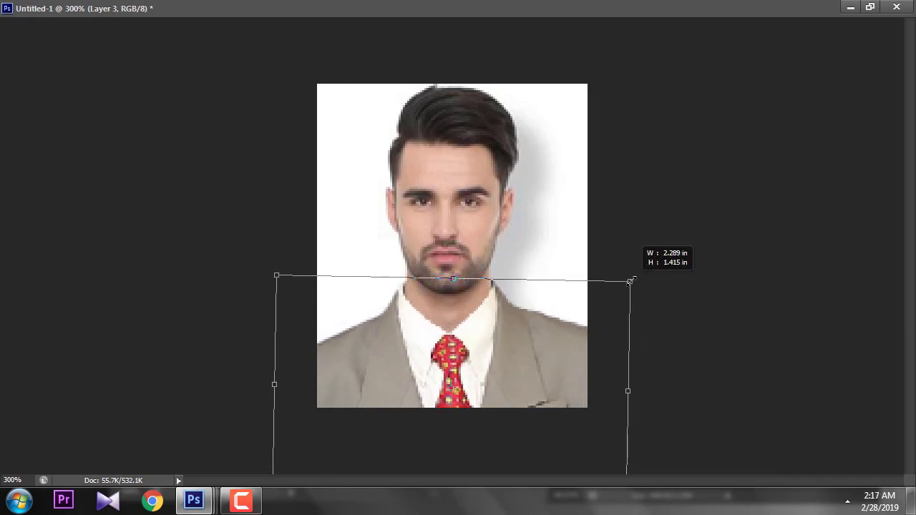
drag(475, 379, 475, 374)
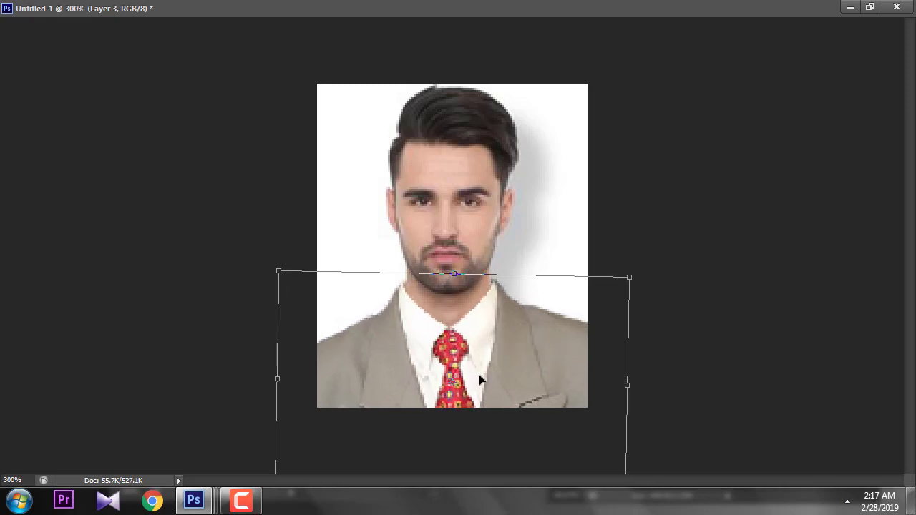
key(Return)
Step: Start a transform on Layer 2, the man's photo, then cancel it
key(ctrl+e)
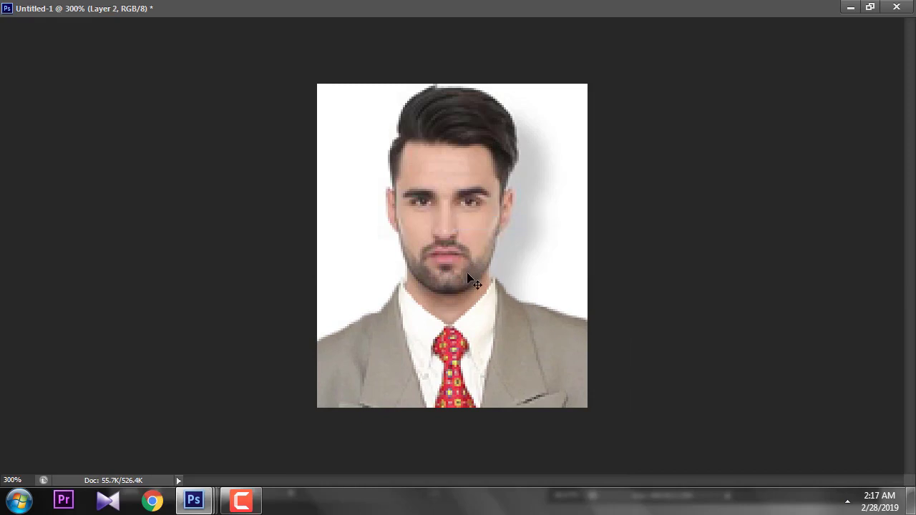
key(ctrl+t)
key(ctrl+minus)
key(ctrl+minus)
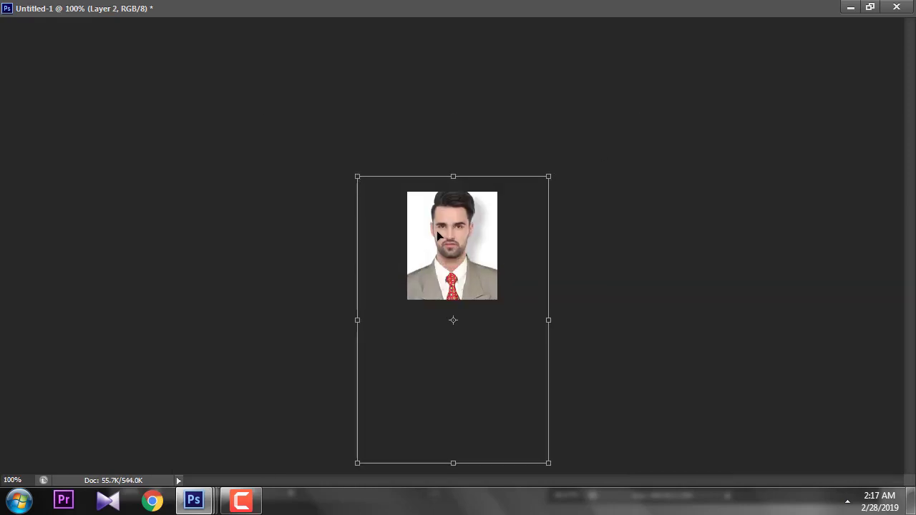
key(ctrl+plus)
key(ctrl+plus)
key(Escape)
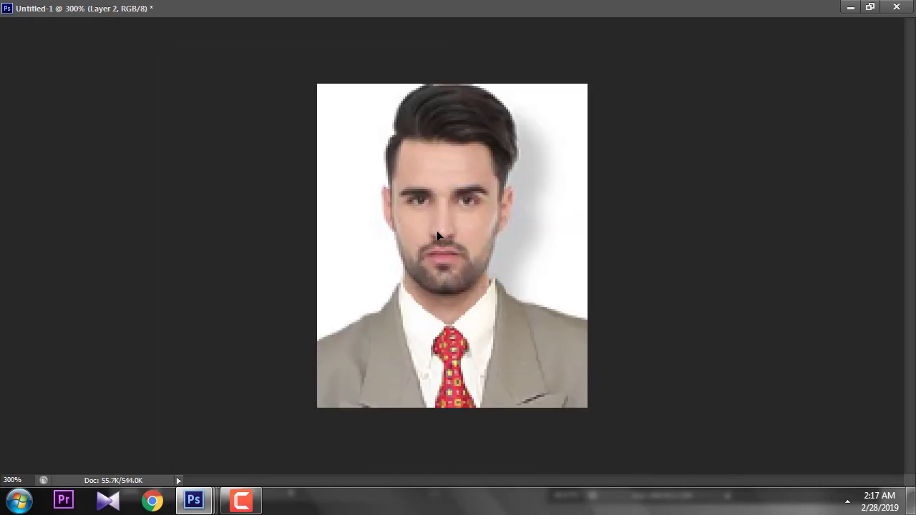
Step: Re-transform the suit layer to fit under the chin and review the whole photo
key(ctrl+alt+z)
key(ctrl+alt+z)
key(ctrl+t)
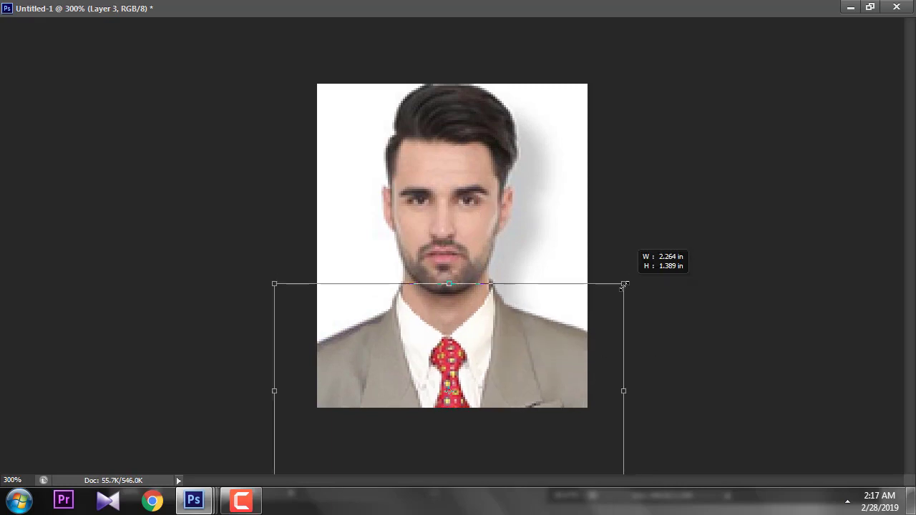
drag(506, 357, 490, 367)
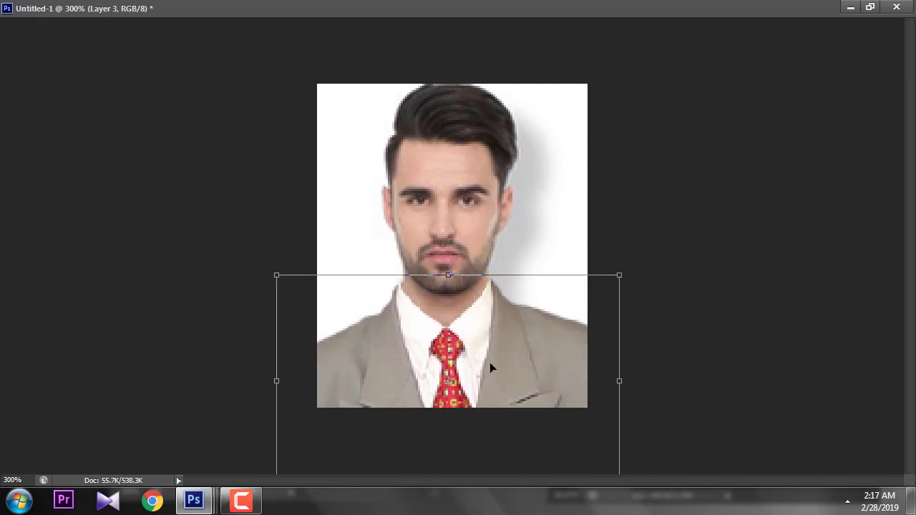
key(Return)
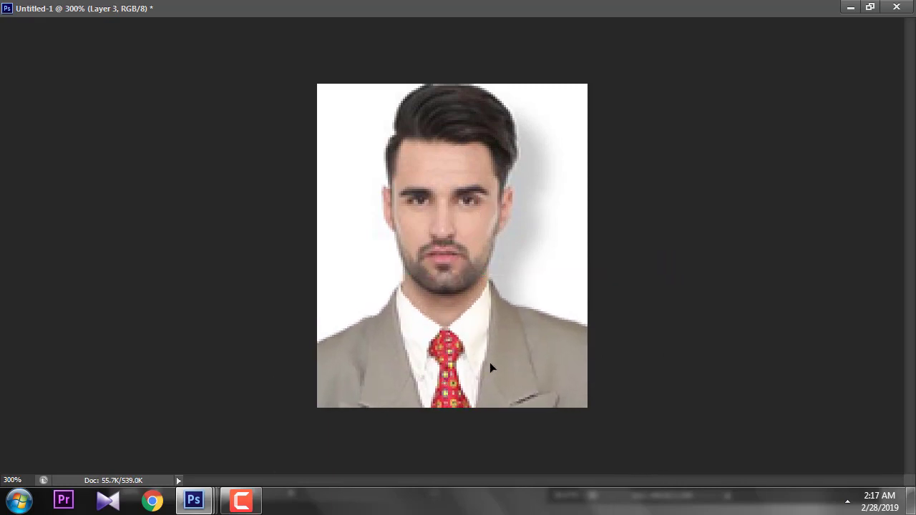
key(ctrl+minus)
key(ctrl+plus)
key(ctrl+plus)
key(ctrl+minus)
key(ctrl+minus)
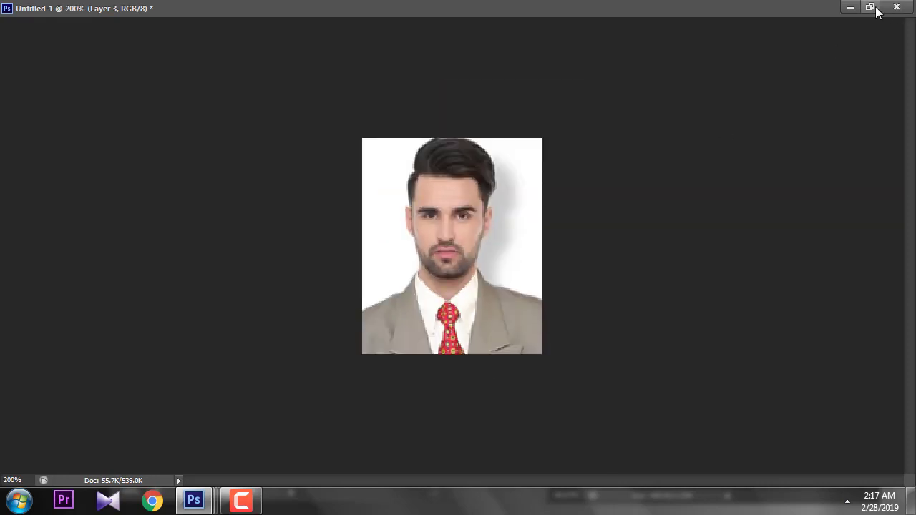
Step: Restore Untitled-1 from maximized and drag it beside the other open images
click(870, 7)
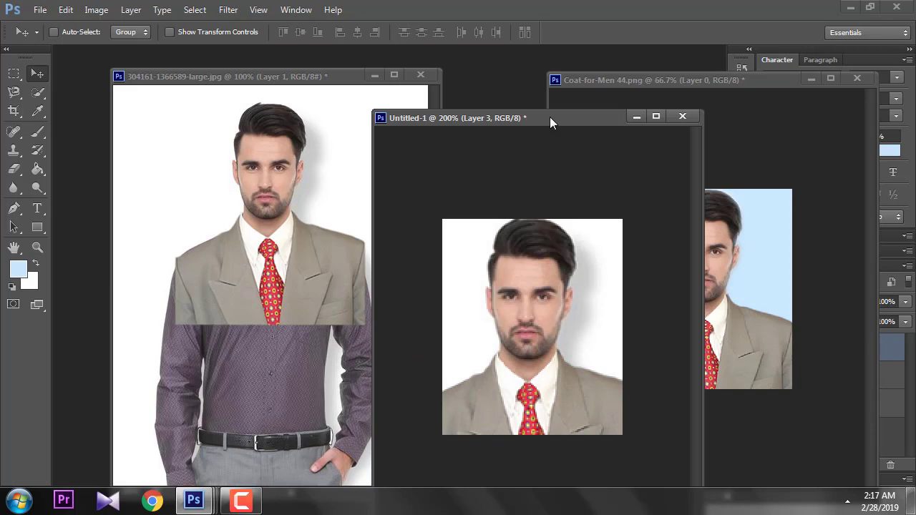
mouse_move(550, 117)
mouse_down()
mouse_move(416, 113)
mouse_move(530, 112)
mouse_up()
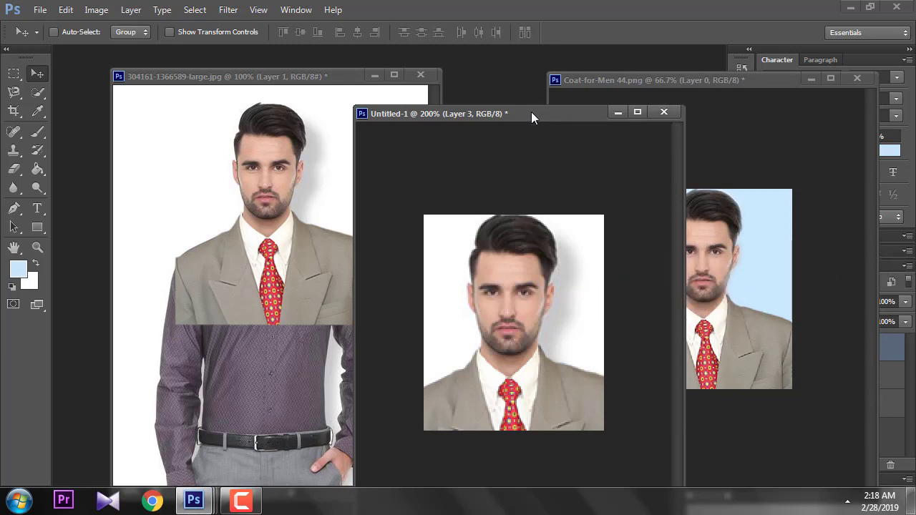
drag(532, 116, 584, 119)
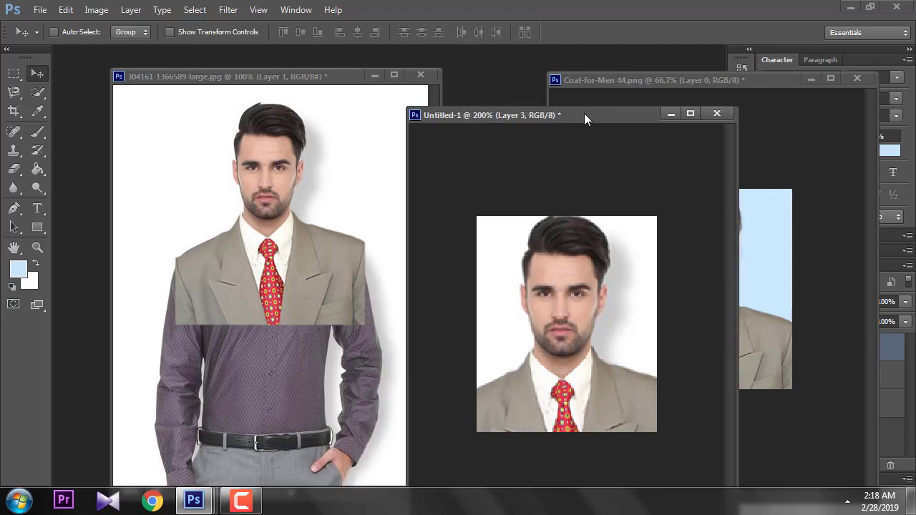